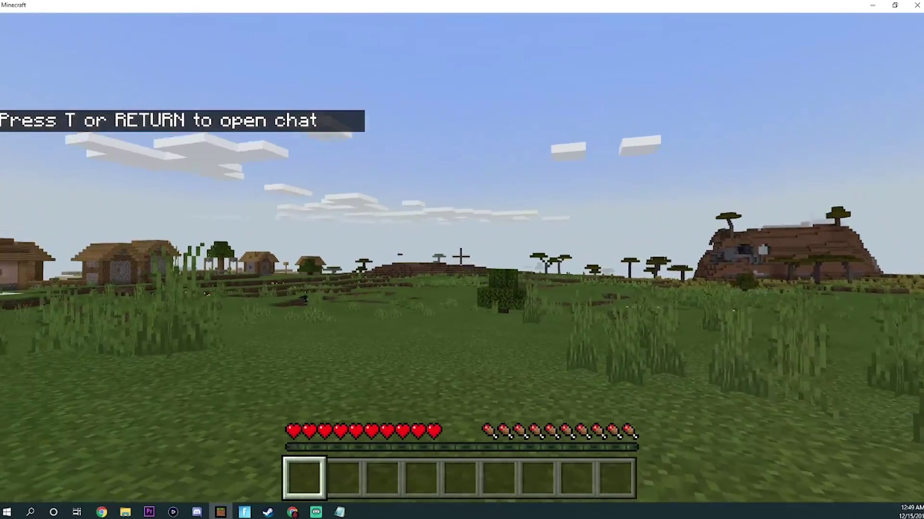
# Switch to the front-facing third-person view and walk and jump across the grassland to inspect the character's movement animations.
pyautogui.press('F5')
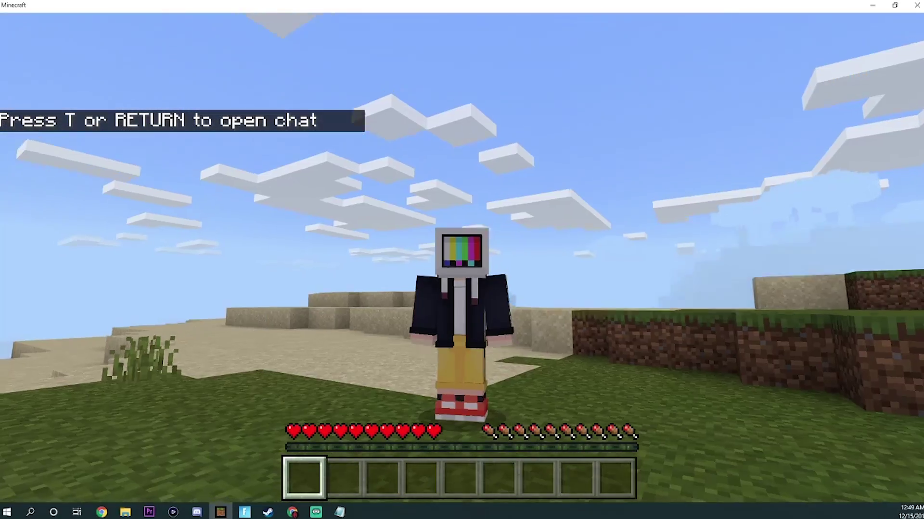
pyautogui.press('w')
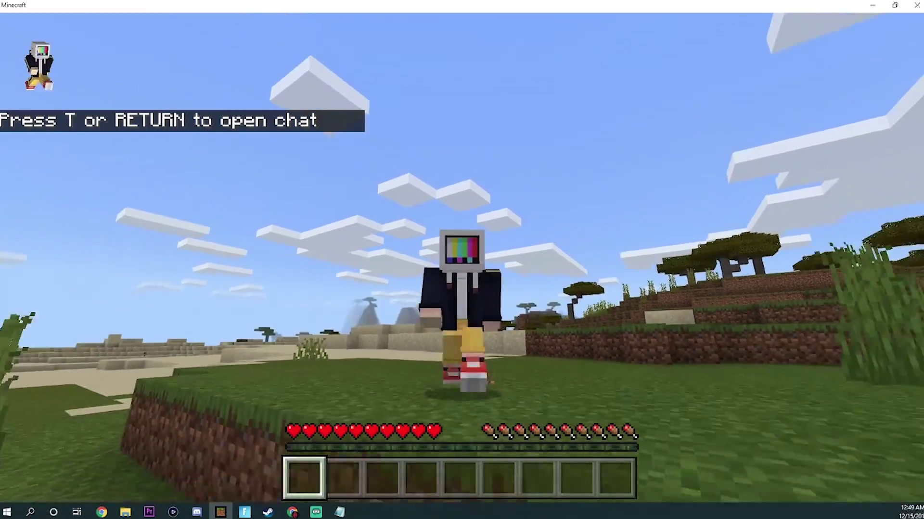
pyautogui.press('space')
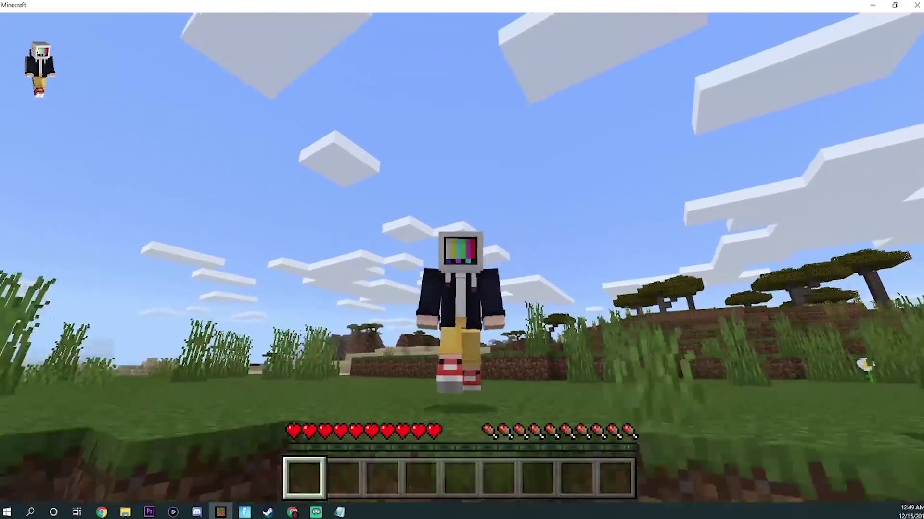
pyautogui.press('space')
pyautogui.press('space')
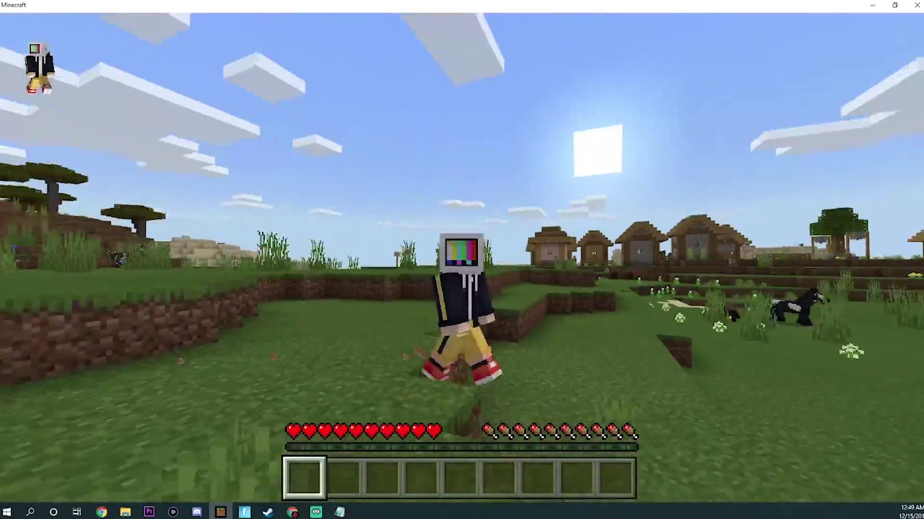
pyautogui.press('w')
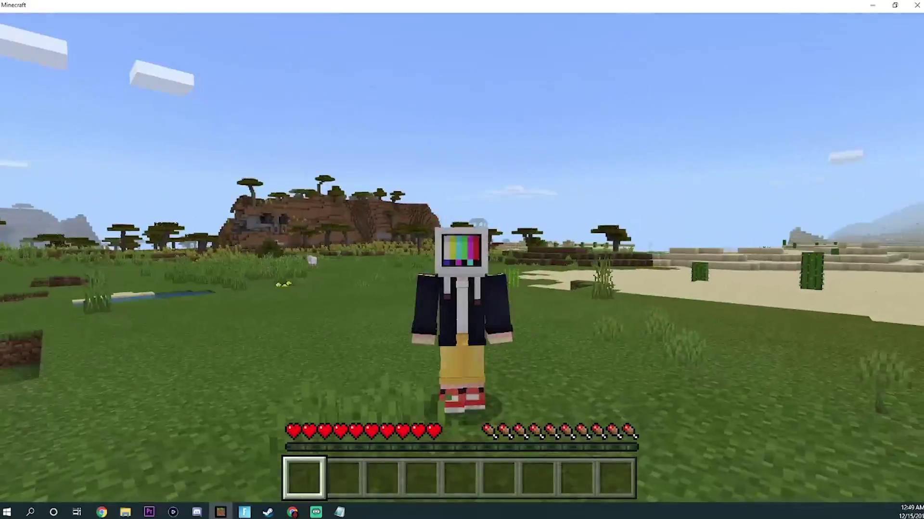
# Make the character crouch, select the fourth hotbar slot and return to the first-person view.
pyautogui.press('shift')
pyautogui.press('4')
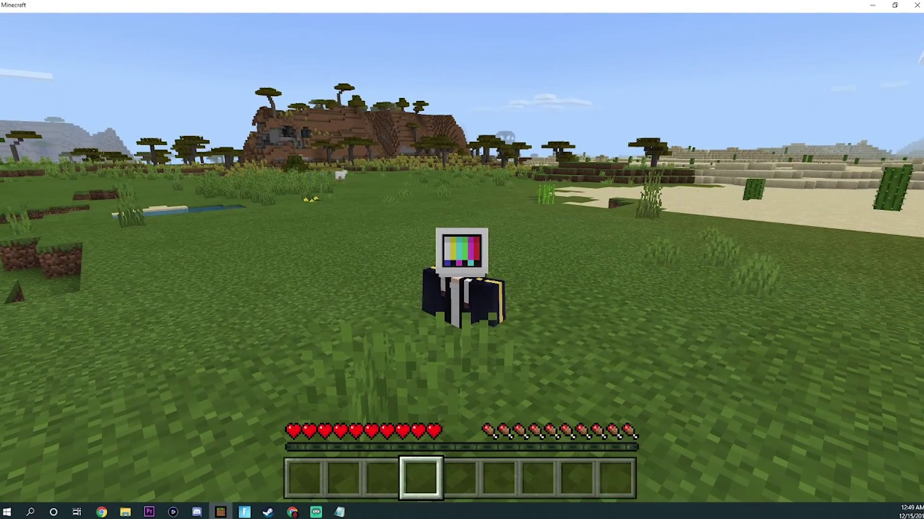
pyautogui.press('F5')
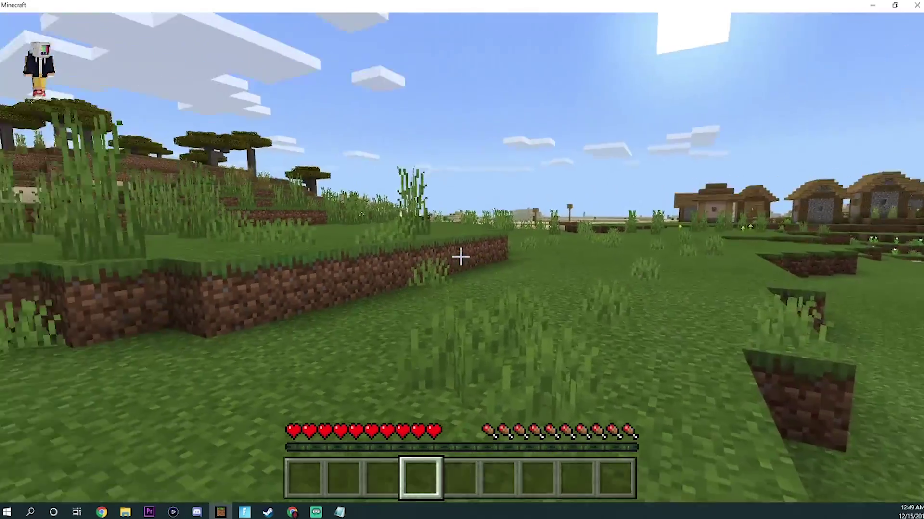
# Roam the grassland in first-person view, jumping and breaking tall grass, and select the sixth hotbar slot.
pyautogui.press('w')
pyautogui.press('space')
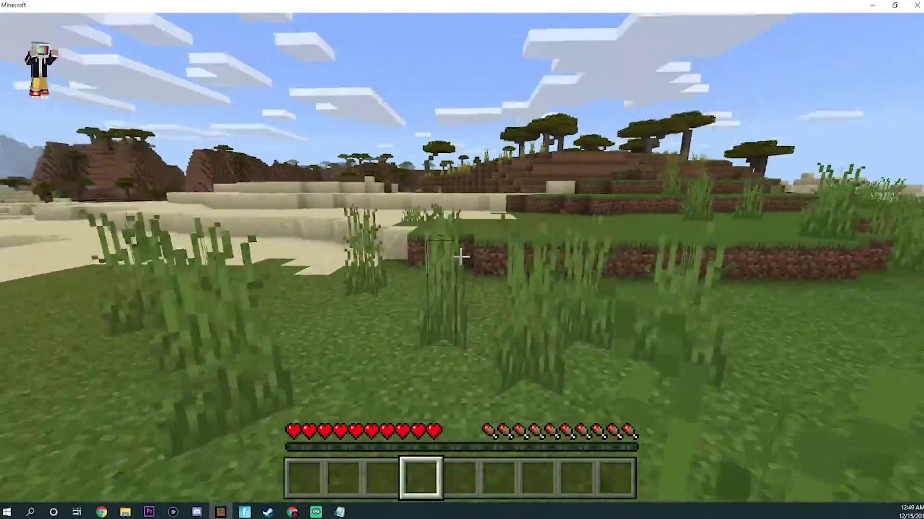
pyautogui.press('w')
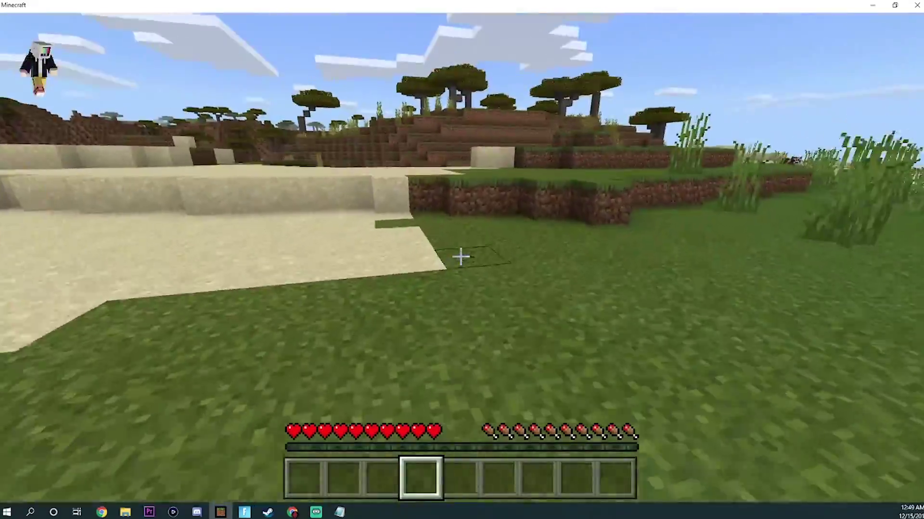
pyautogui.press('w')
pyautogui.press('space')
pyautogui.click(460, 257)
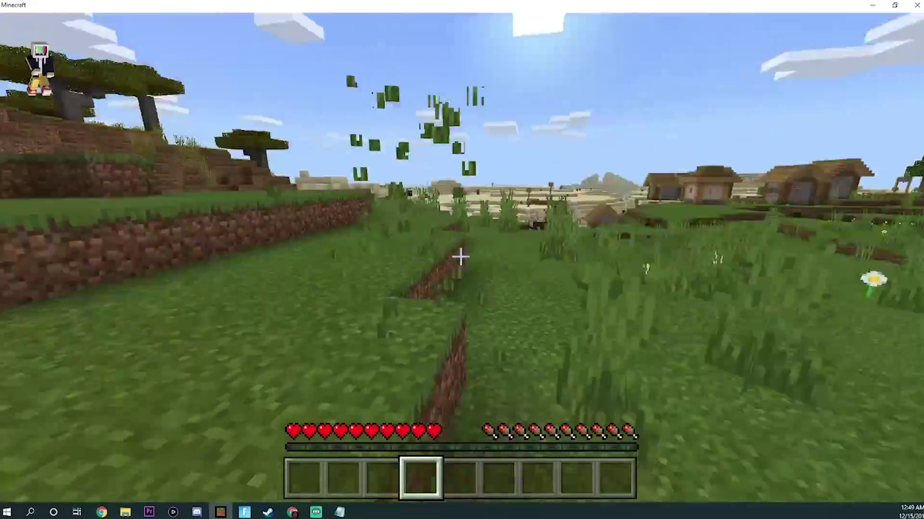
pyautogui.press('w')
pyautogui.click(460, 257)
pyautogui.click(460, 257)
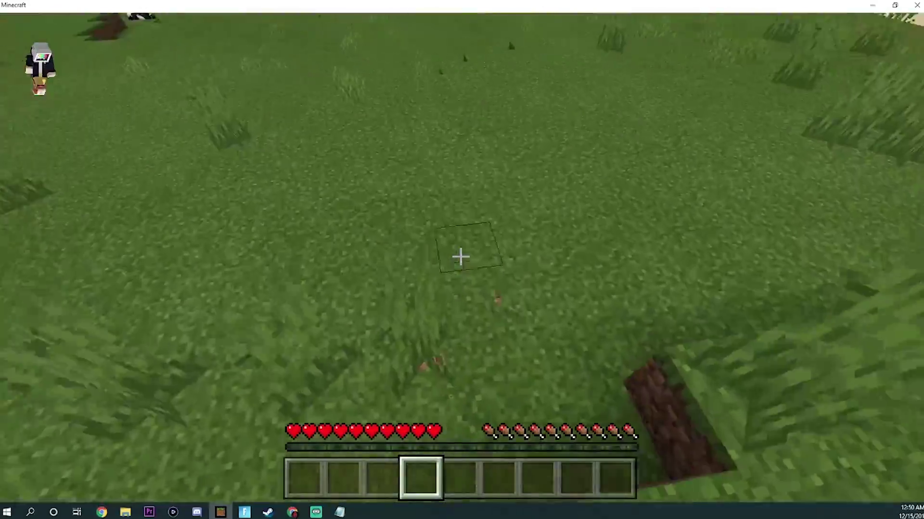
pyautogui.press('w')
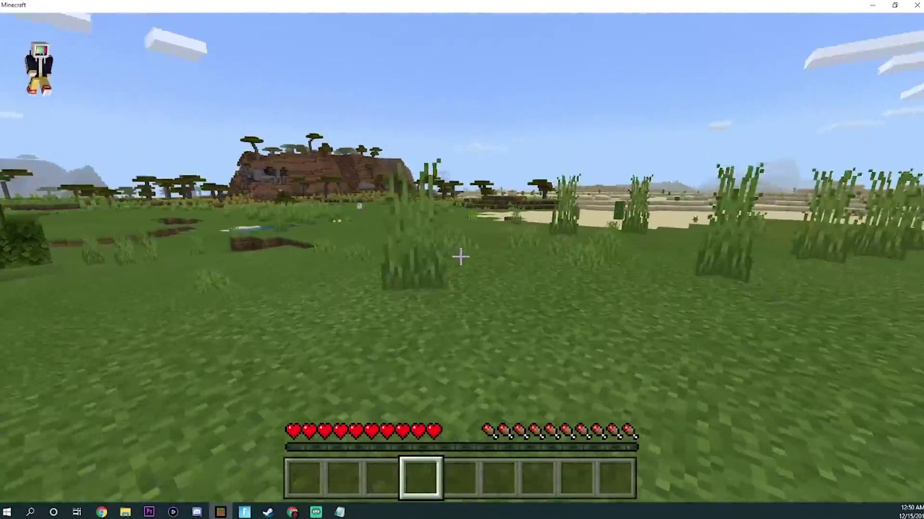
pyautogui.press('w')
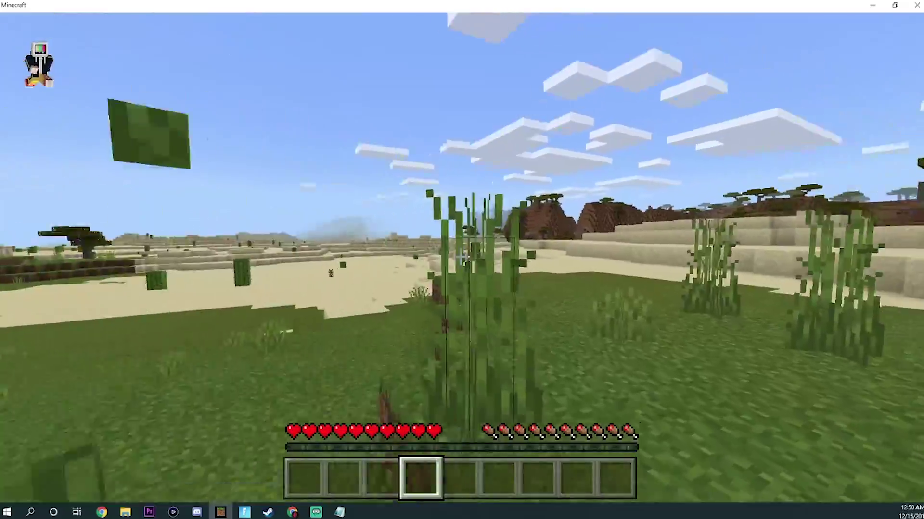
pyautogui.press('w')
pyautogui.click(460, 256)
pyautogui.click(461, 257)
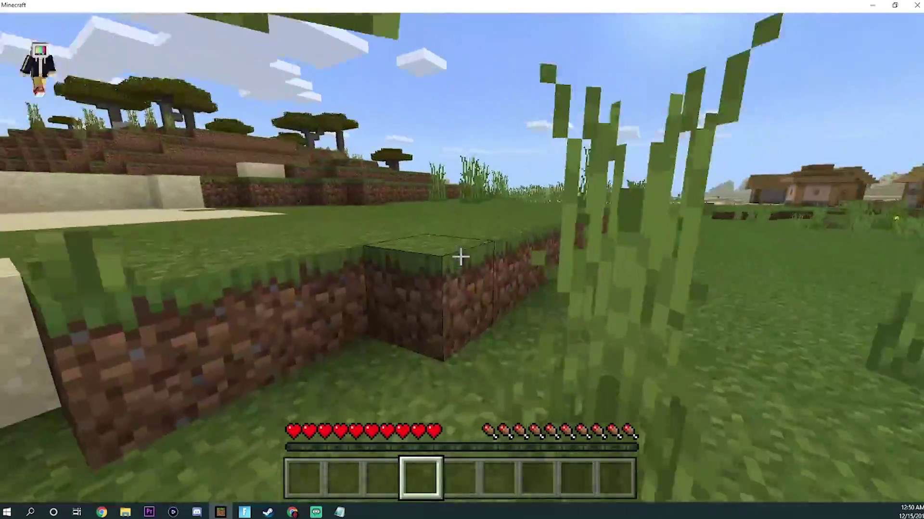
pyautogui.scroll(-2, 461, 257)
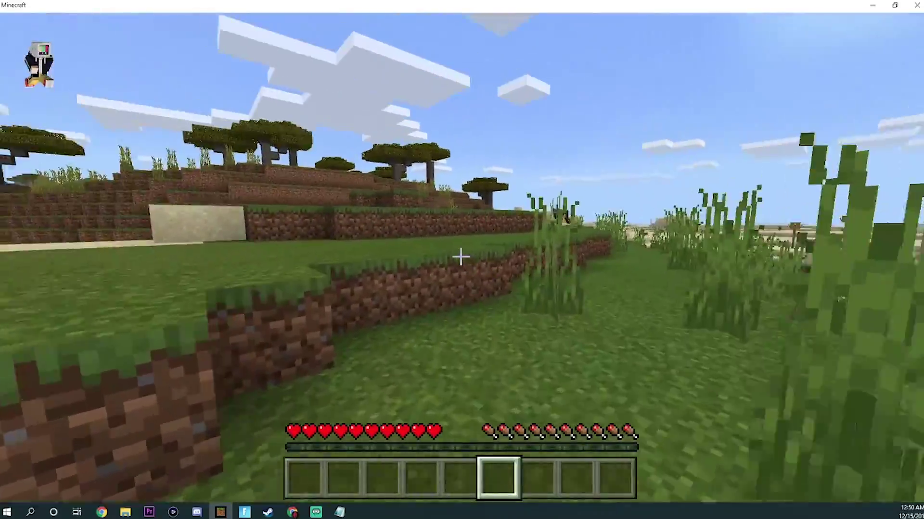
# Cycle the camera to the front-facing third-person view and run through the grassland to inspect the running animation.
pyautogui.press('w')
pyautogui.press('F5')
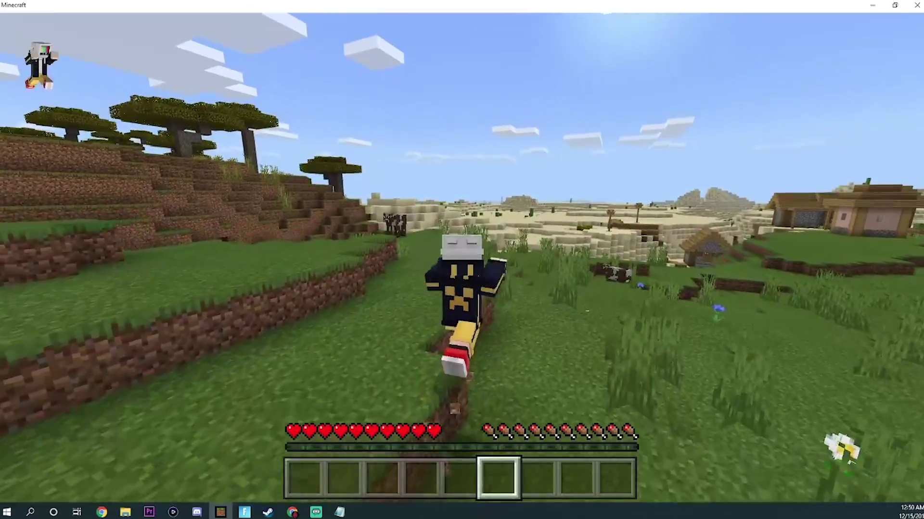
pyautogui.press('F5')
pyautogui.press('w')
pyautogui.press('w')
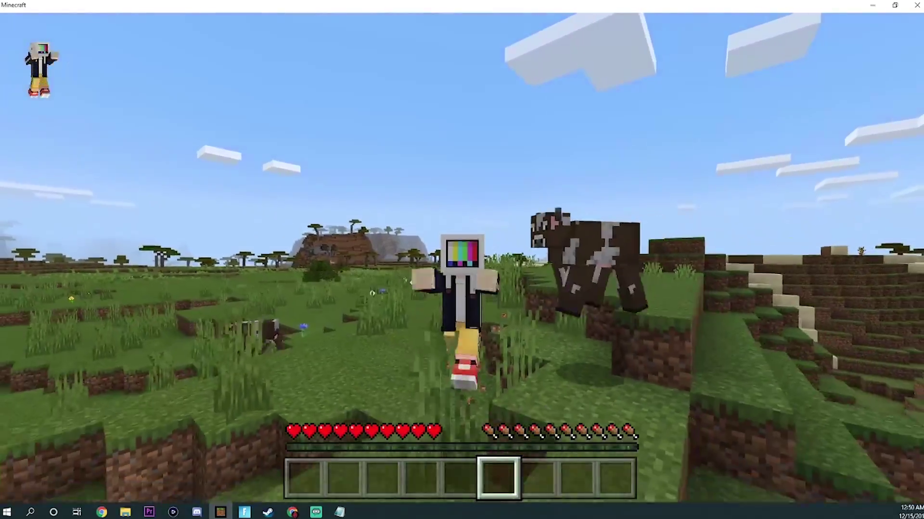
pyautogui.press('w')
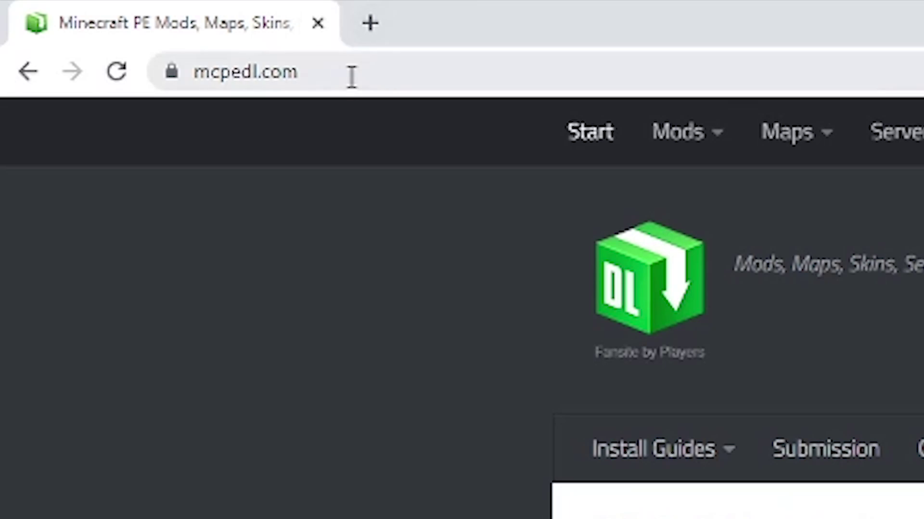
# Switch to Chrome and open the Addons category of the mods on mcpedl.com.
pyautogui.click(61, 18)
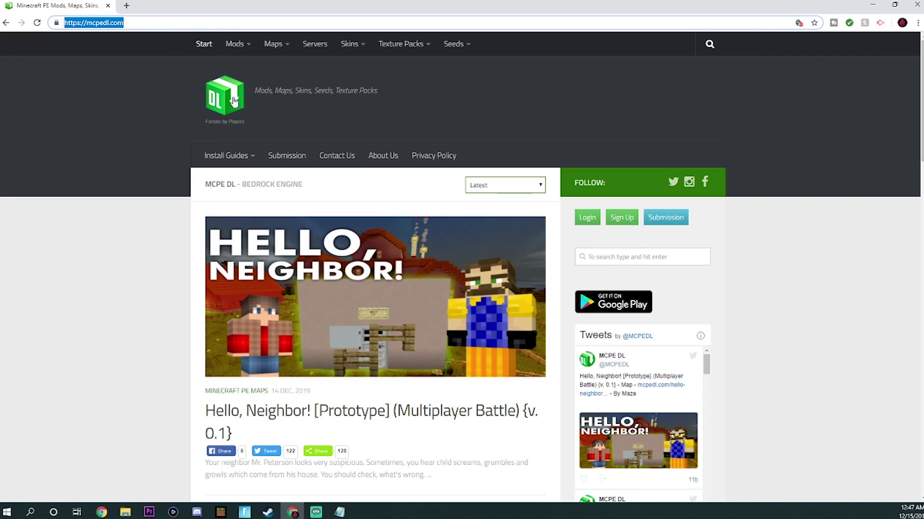
pyautogui.click(235, 48)
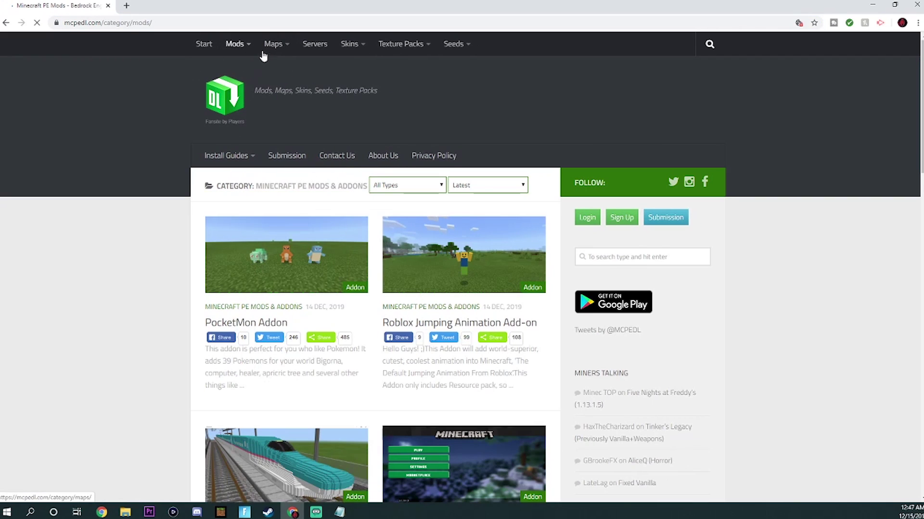
pyautogui.moveTo(262, 54)
pyautogui.moveTo(247, 71)
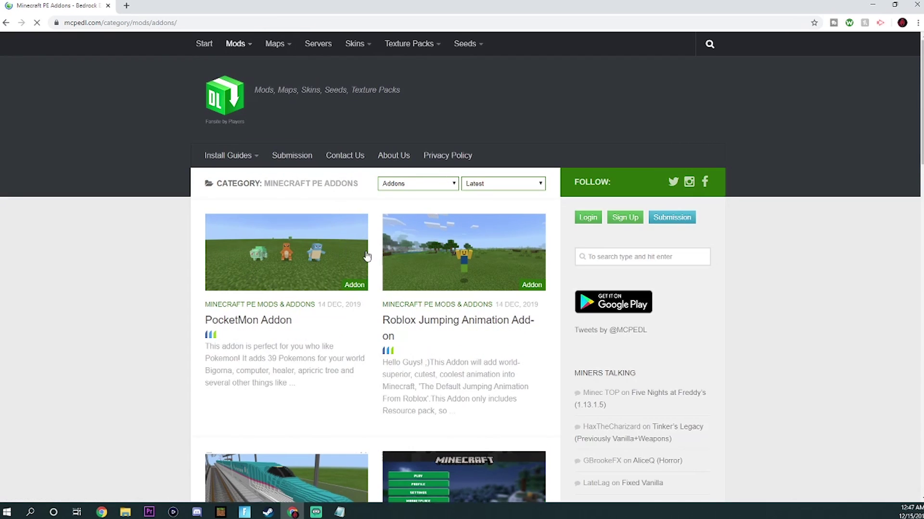
# Browse the addon listings through page 2, return to the first page and open the Roblox Jumping Animation Add-on.
pyautogui.scroll(-4, 362, 302)
pyautogui.scroll(-15, 362, 301)
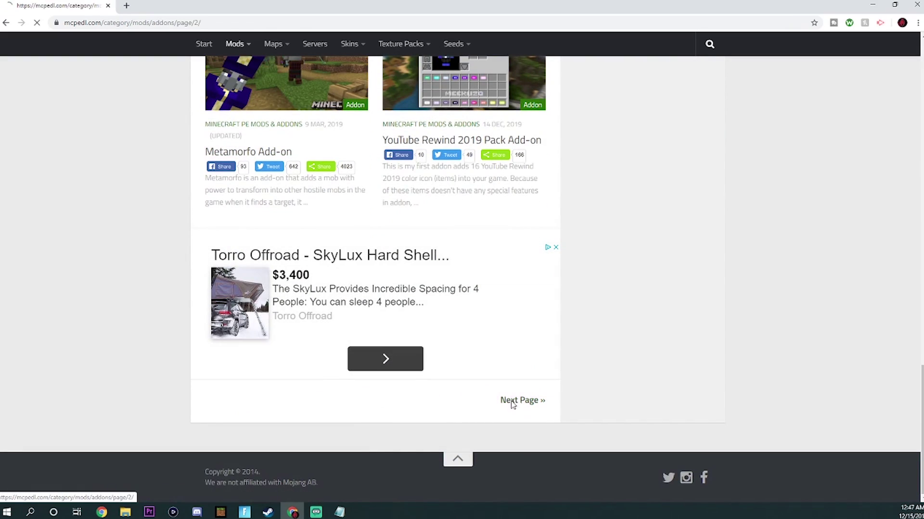
pyautogui.scroll(-18, 470, 385)
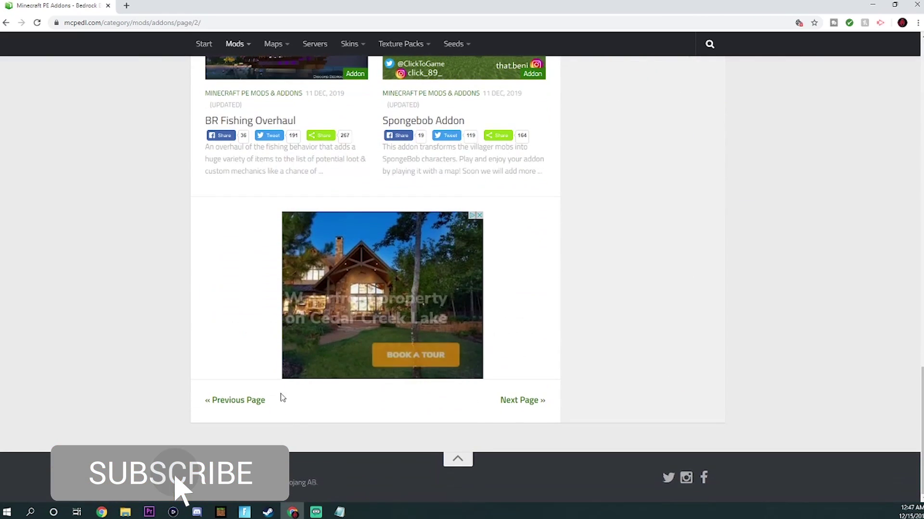
pyautogui.click(238, 401)
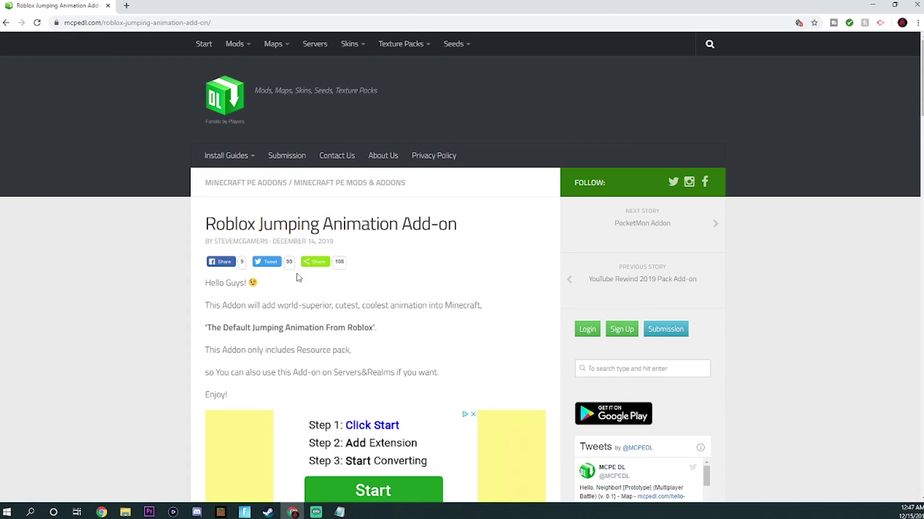
# Examine the add-on's description, screenshots, installation notes, download link and supported Minecraft versions.
pyautogui.scroll(-10, 437, 233)
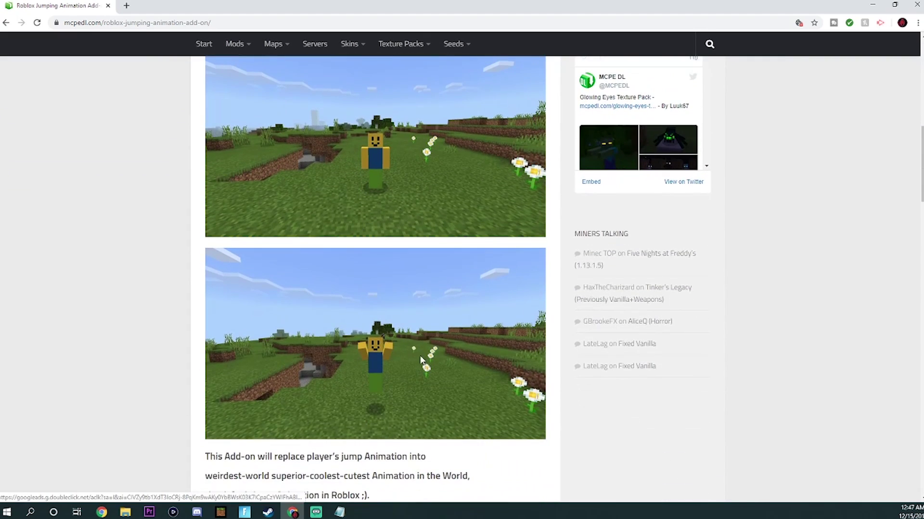
pyautogui.scroll(-9, 367, 335)
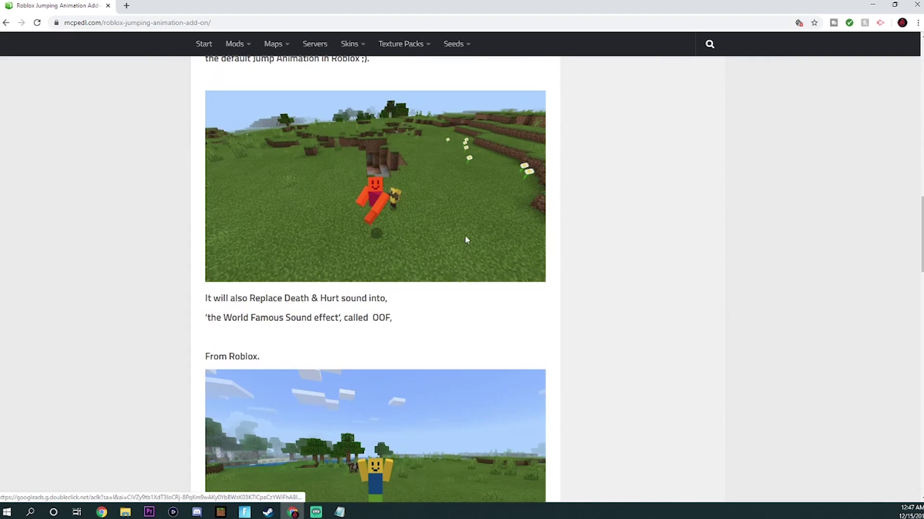
pyautogui.scroll(-5, 289, 343)
pyautogui.scroll(-4, 430, 277)
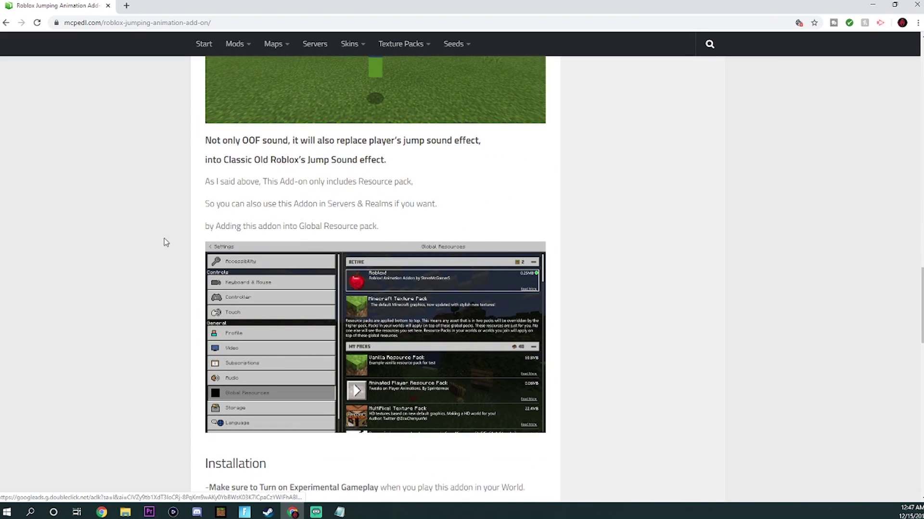
pyautogui.scroll(-5, 435, 285)
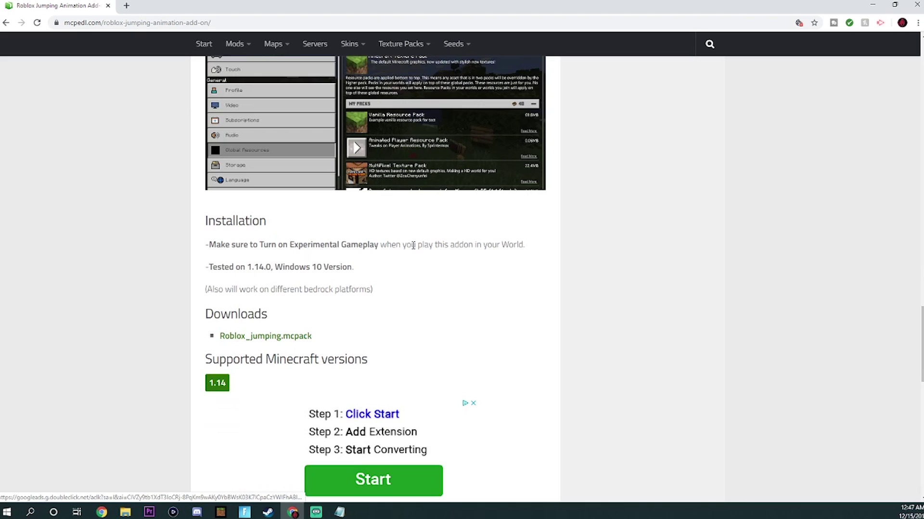
pyautogui.scroll(-1, 342, 228)
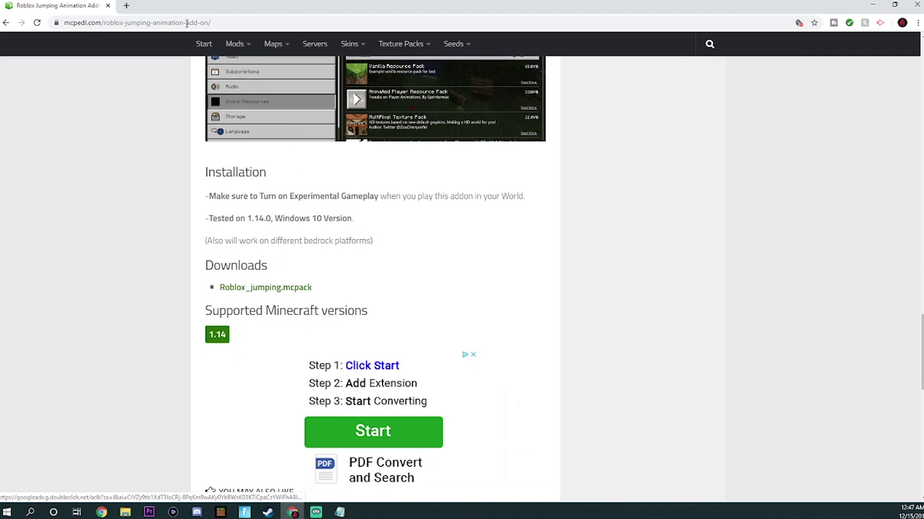
pyautogui.scroll(9, 332, 175)
pyautogui.scroll(-5, 333, 182)
pyautogui.scroll(-5, 332, 182)
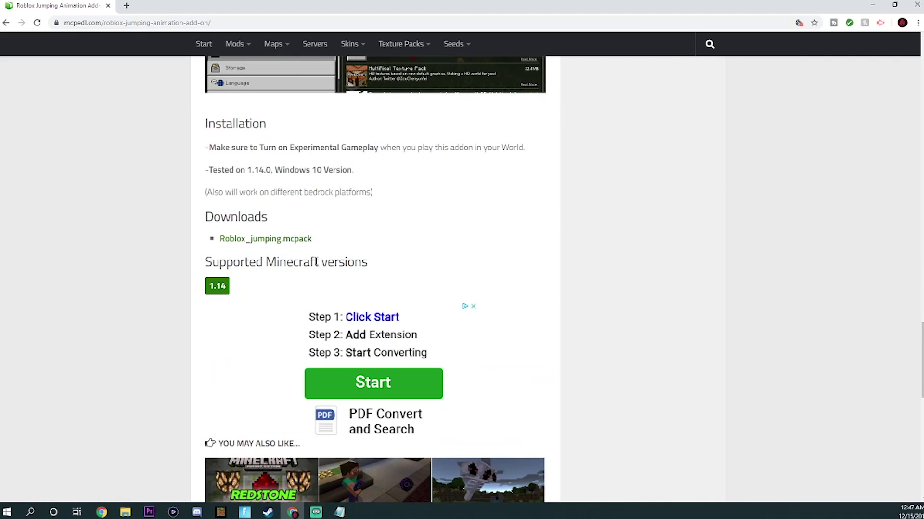
pyautogui.moveTo(266, 267); pyautogui.dragTo(382, 273)
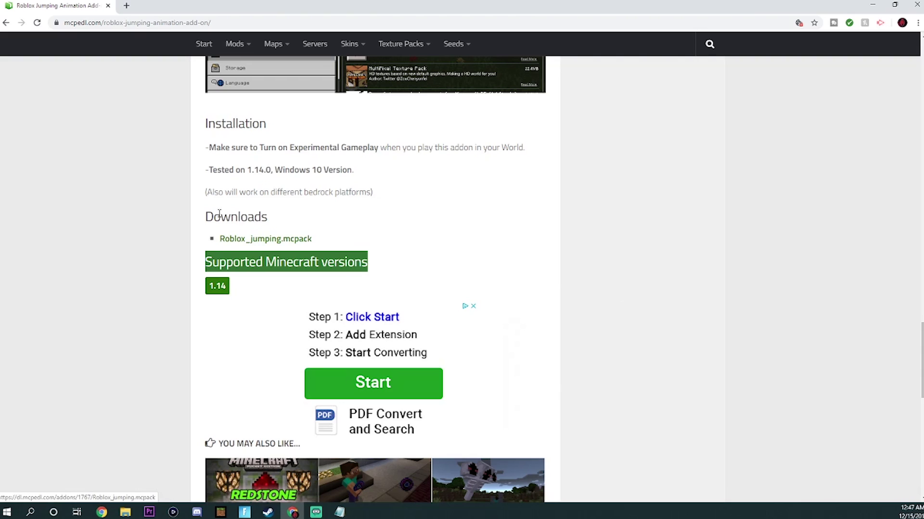
pyautogui.moveTo(220, 214); pyautogui.dragTo(205, 217)
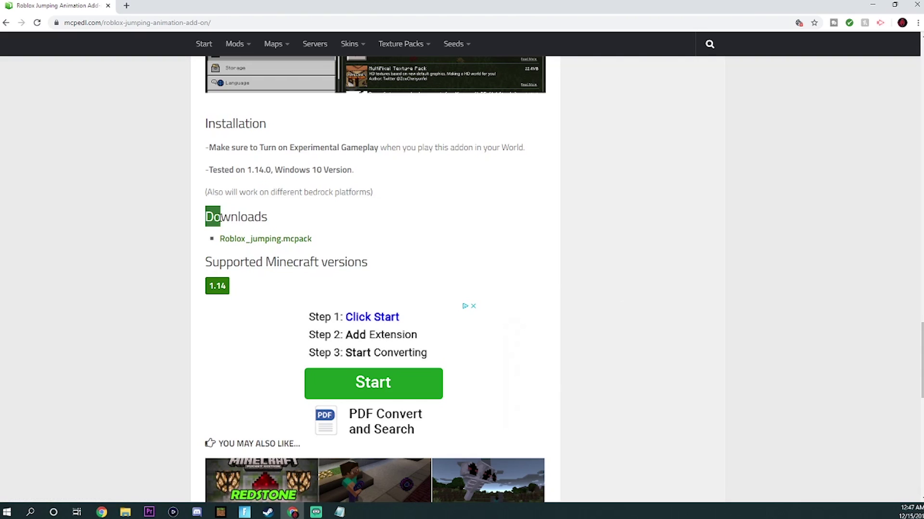
# Download Roblox_jumping.mcpack and open the downloaded file to import it into Minecraft.
pyautogui.click(276, 239)
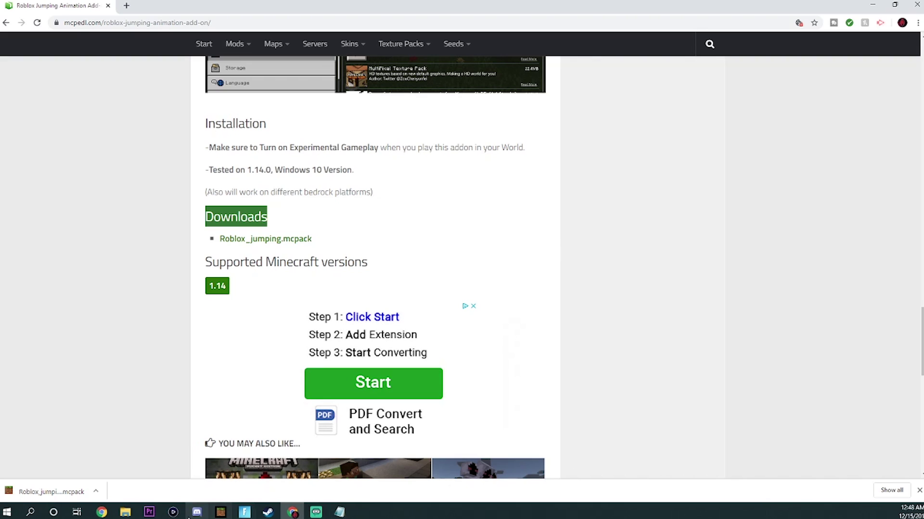
pyautogui.click(95, 492)
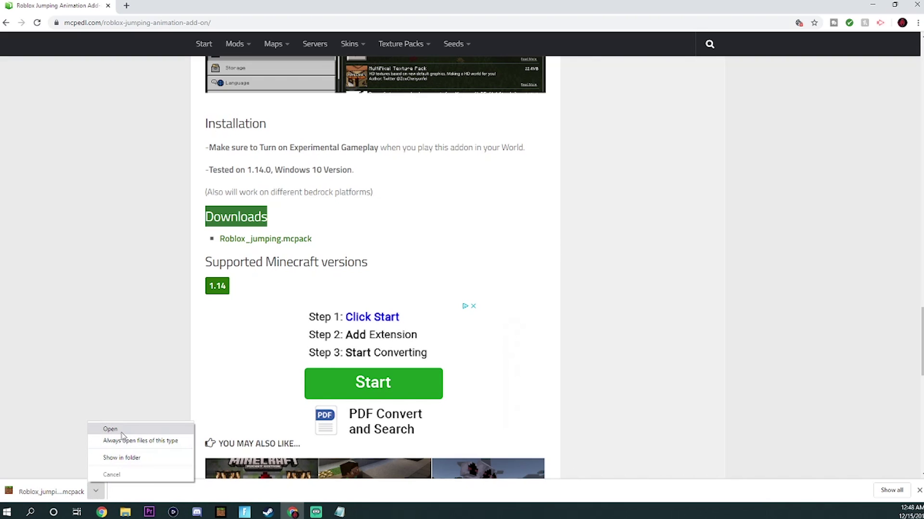
pyautogui.click(141, 435)
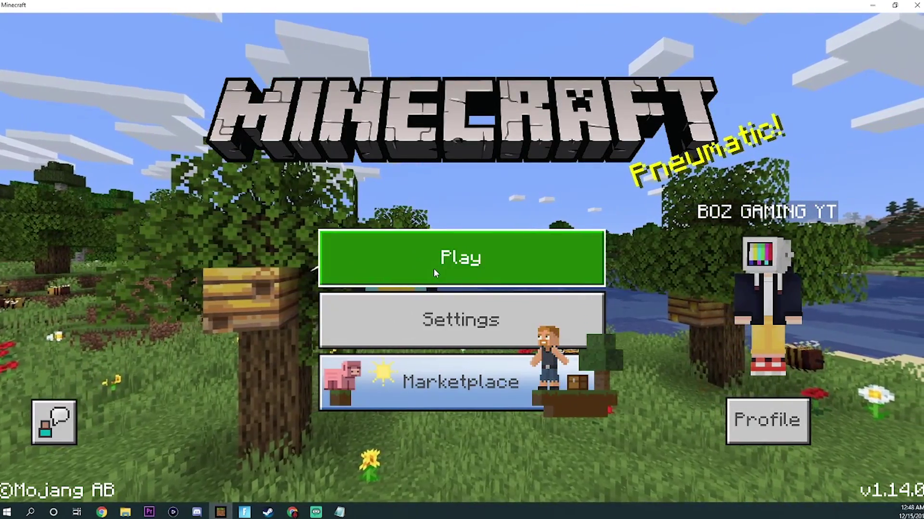
# Start creating a new Minecraft world and name it kjhgfd.
pyautogui.click(434, 273)
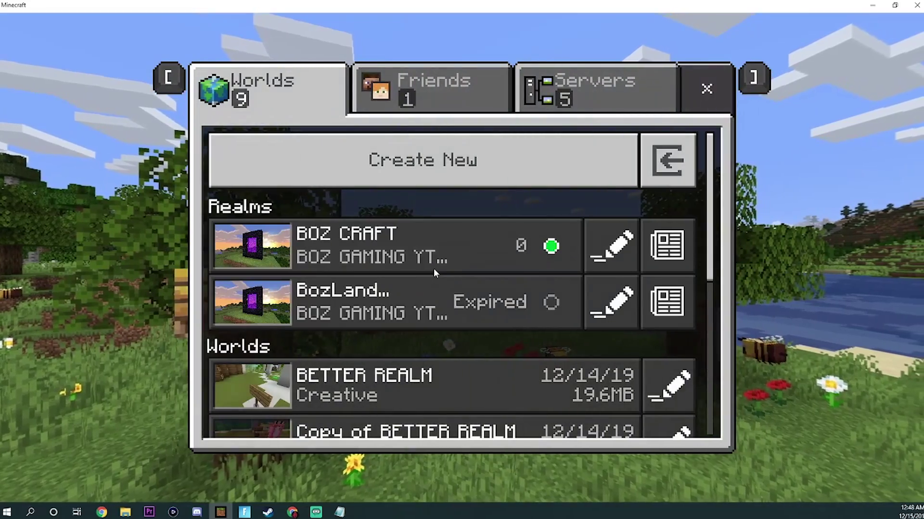
pyautogui.click(383, 156)
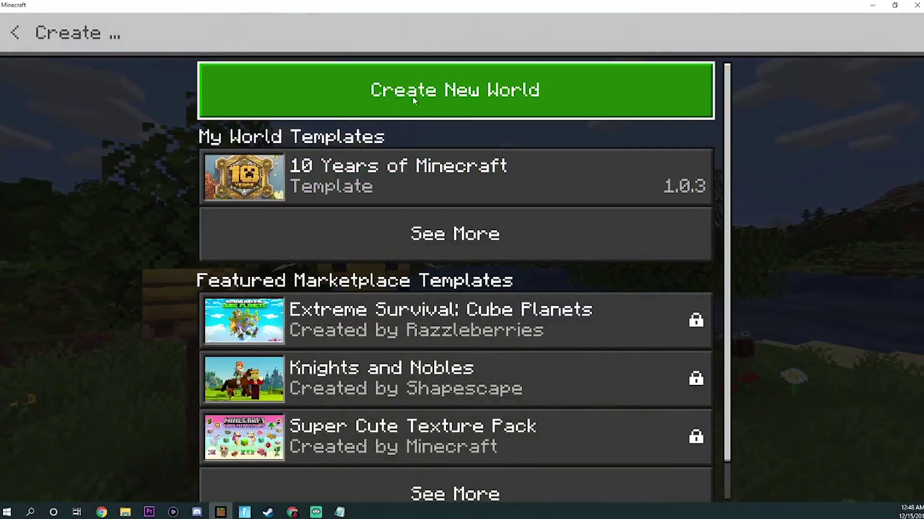
pyautogui.click(415, 100)
pyautogui.click(476, 121)
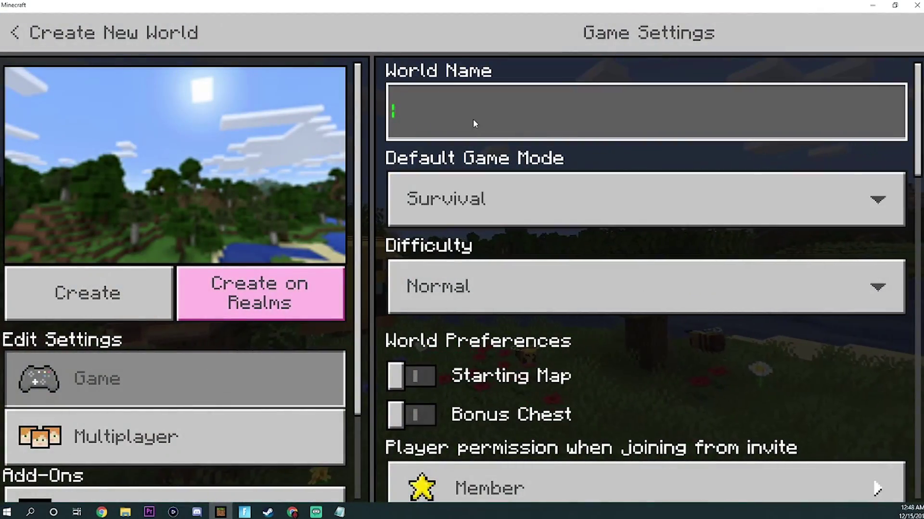
pyautogui.write('kjhgfd')
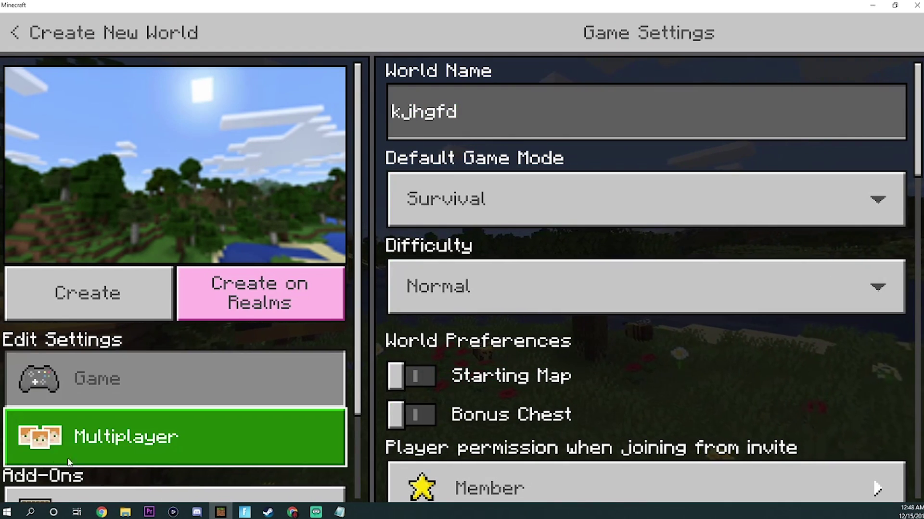
# Activate the Roblox! resource pack for the new world and show the list of active packs.
pyautogui.scroll(-3, 99, 476)
pyautogui.click(133, 394)
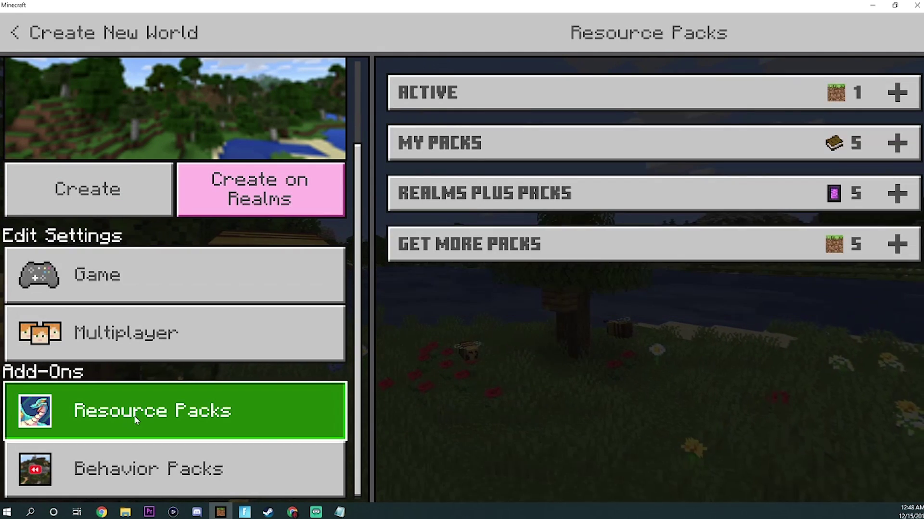
pyautogui.click(599, 139)
pyautogui.click(517, 222)
pyautogui.click(500, 285)
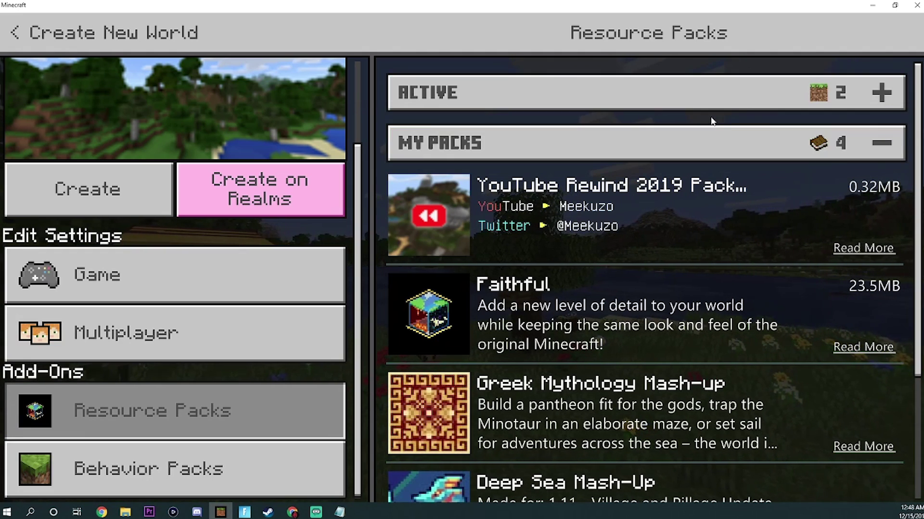
pyautogui.click(687, 107)
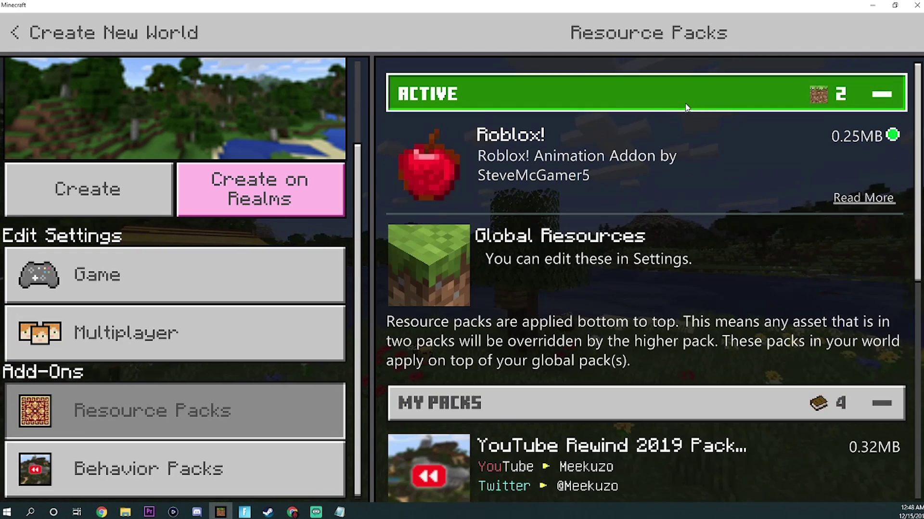
# Check the available and active behavior packs of the new world.
pyautogui.click(174, 493)
pyautogui.click(571, 145)
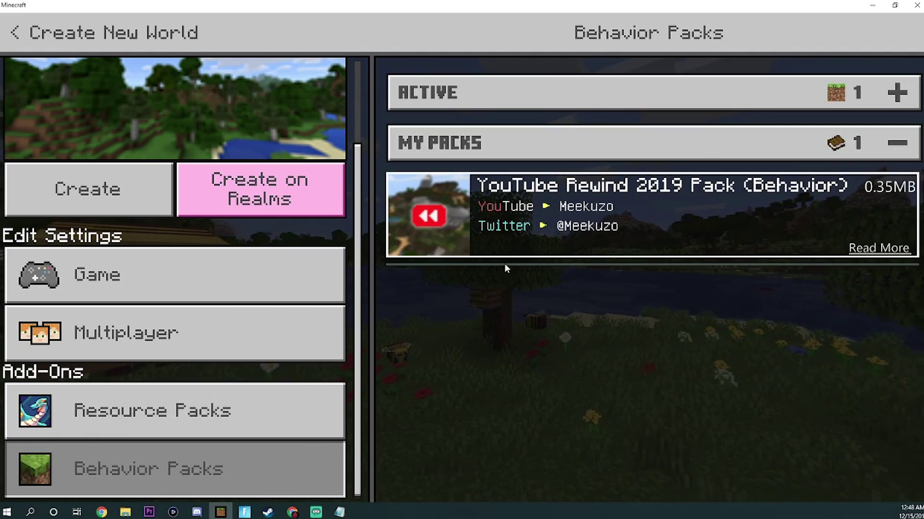
pyautogui.click(579, 134)
pyautogui.click(575, 102)
pyautogui.click(592, 84)
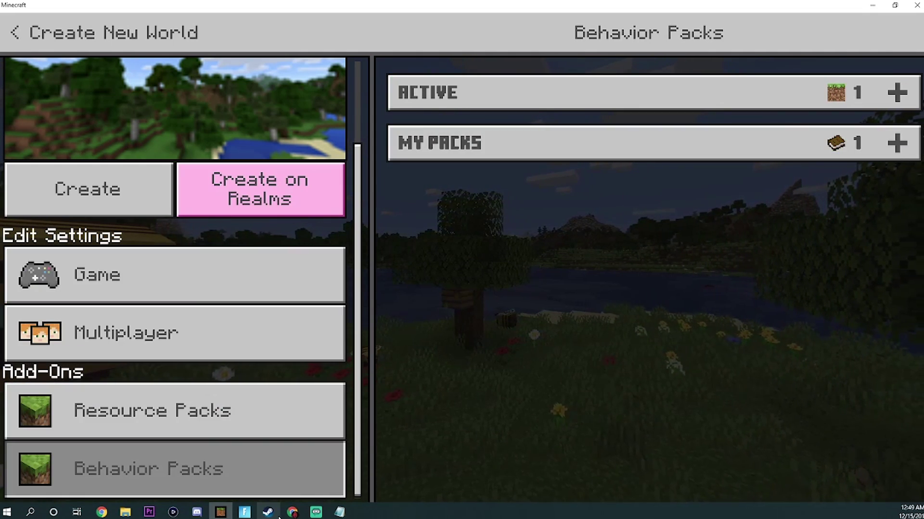
# Switch to Chrome and review the Roblox Jumping Animation Add-on page for pack type and installation requirements.
pyautogui.click(294, 512)
pyautogui.scroll(12, 301, 319)
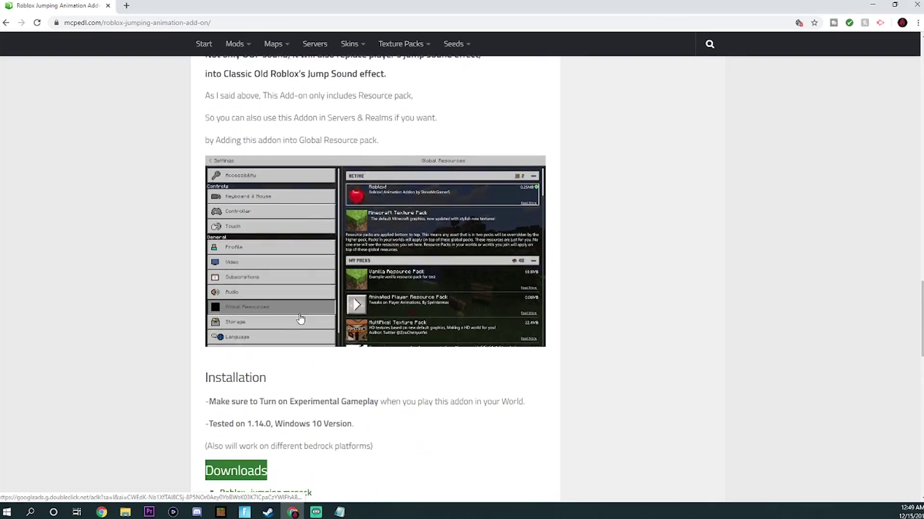
pyautogui.scroll(12, 301, 319)
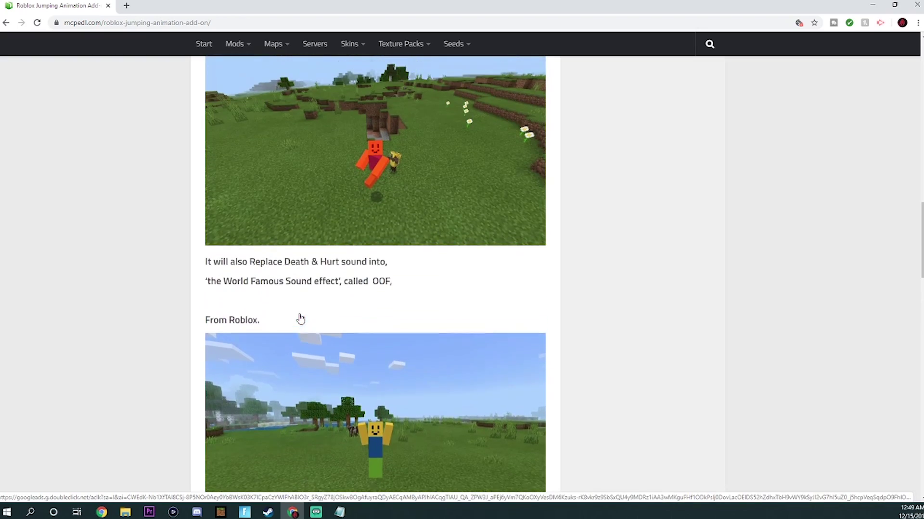
pyautogui.scroll(7, 300, 318)
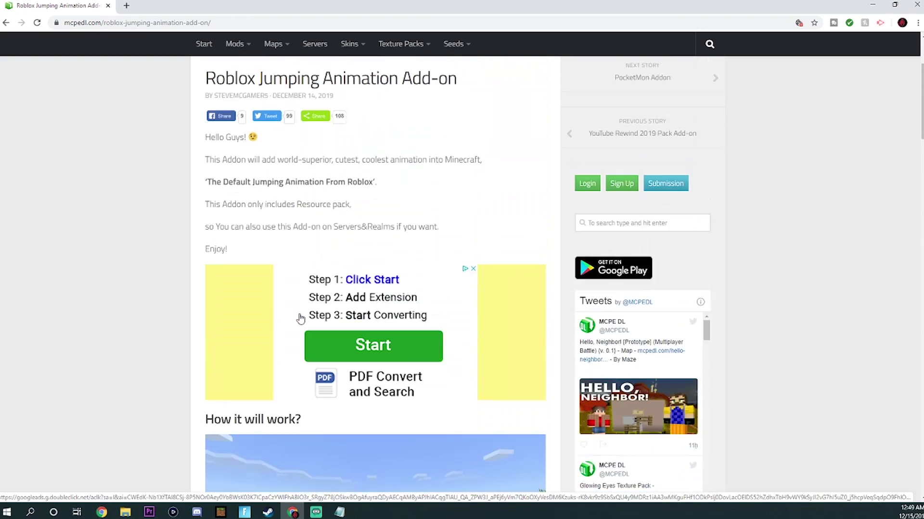
pyautogui.scroll(-20, 300, 318)
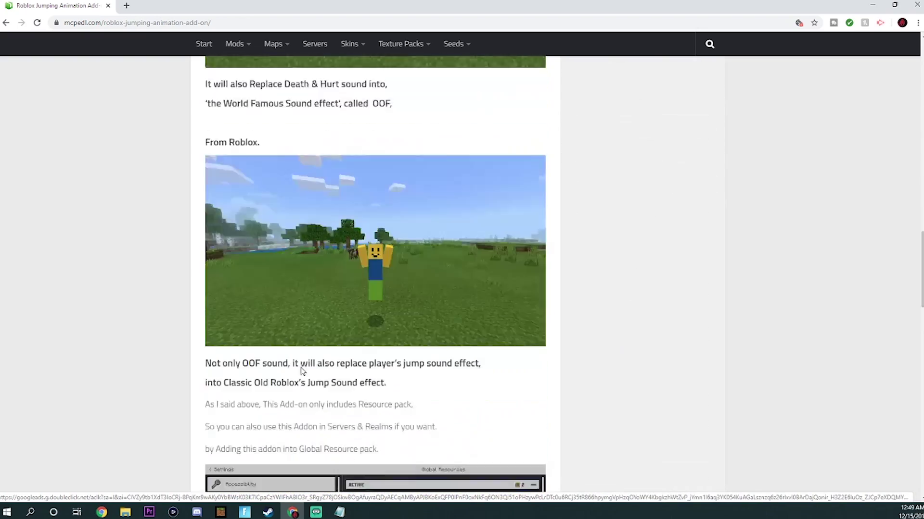
pyautogui.scroll(-6, 302, 365)
pyautogui.scroll(-6, 276, 358)
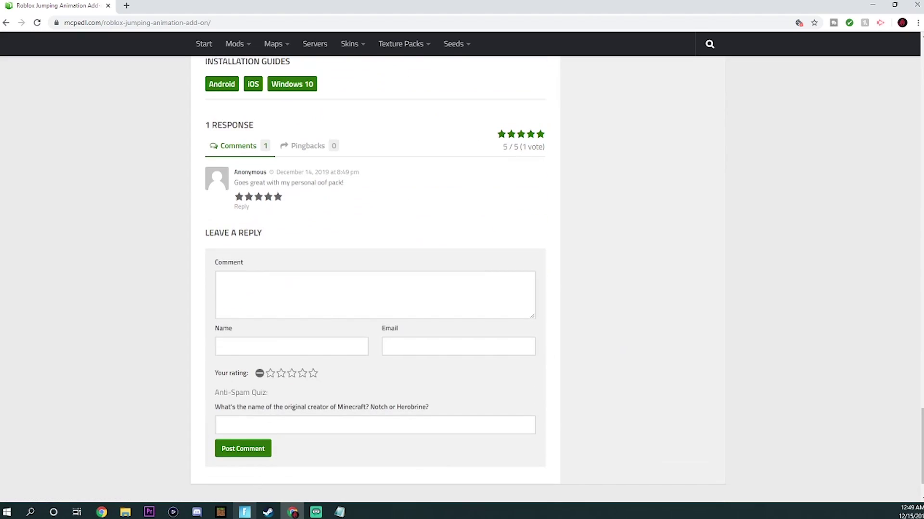
# Switch back to Minecraft, open the new world's game settings and create the world.
pyautogui.click(220, 513)
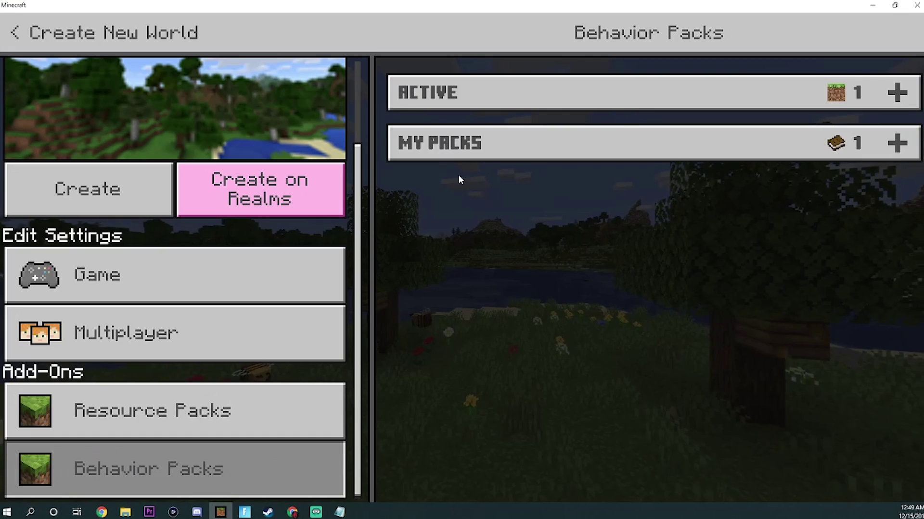
pyautogui.click(79, 291)
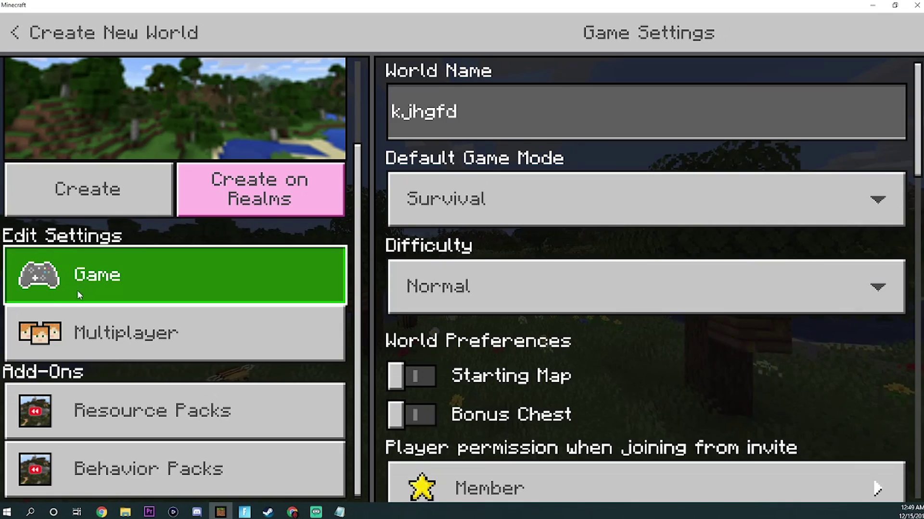
pyautogui.click(169, 189)
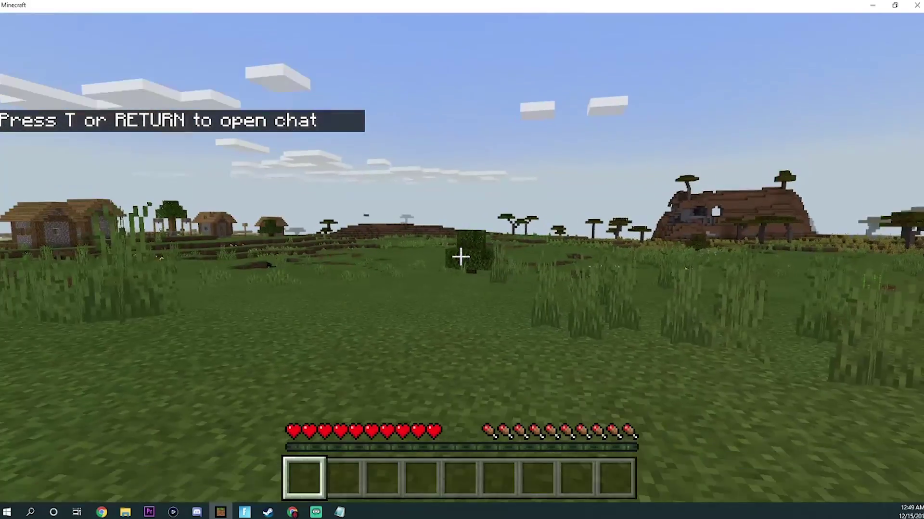
# Switch to the front-facing third-person view, then walk and jump around the grassland to test the Roblox jumping animation.
pyautogui.press('F5')
pyautogui.press('F5')
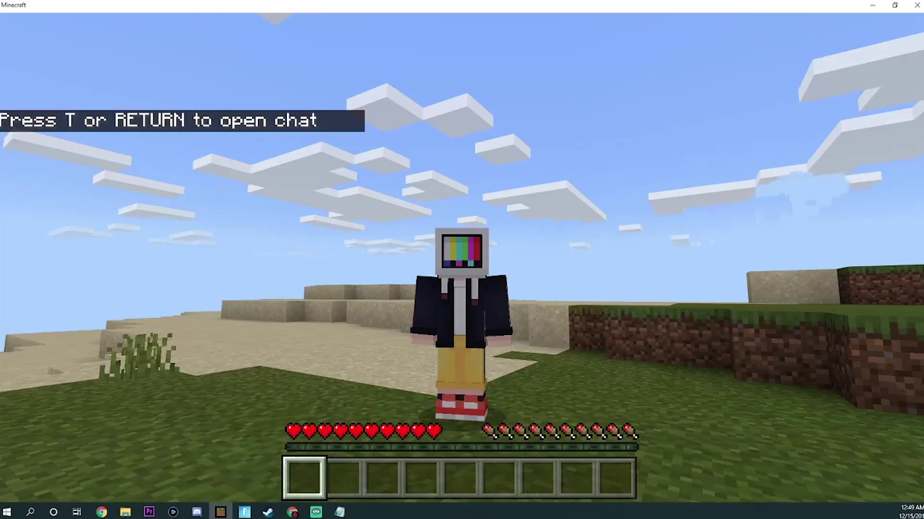
pyautogui.press('w')
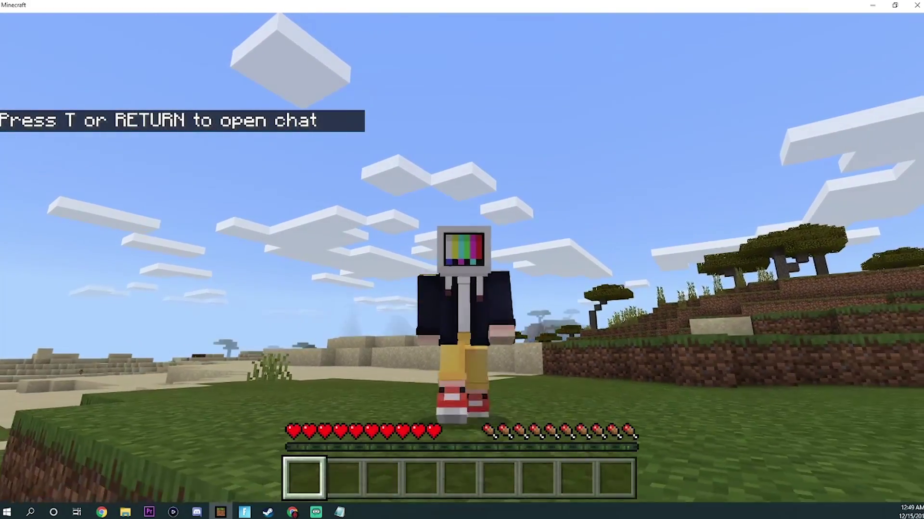
pyautogui.press('w')
pyautogui.press('space')
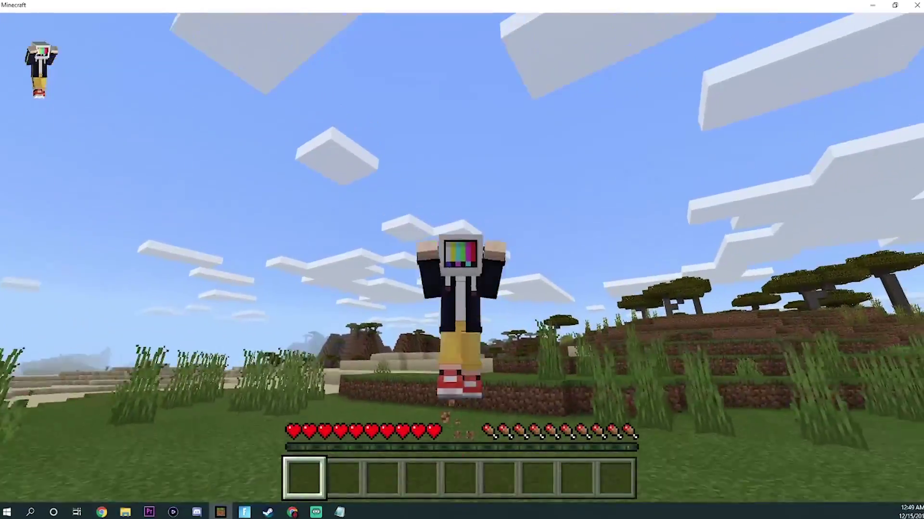
pyautogui.press('w')
pyautogui.press('space')
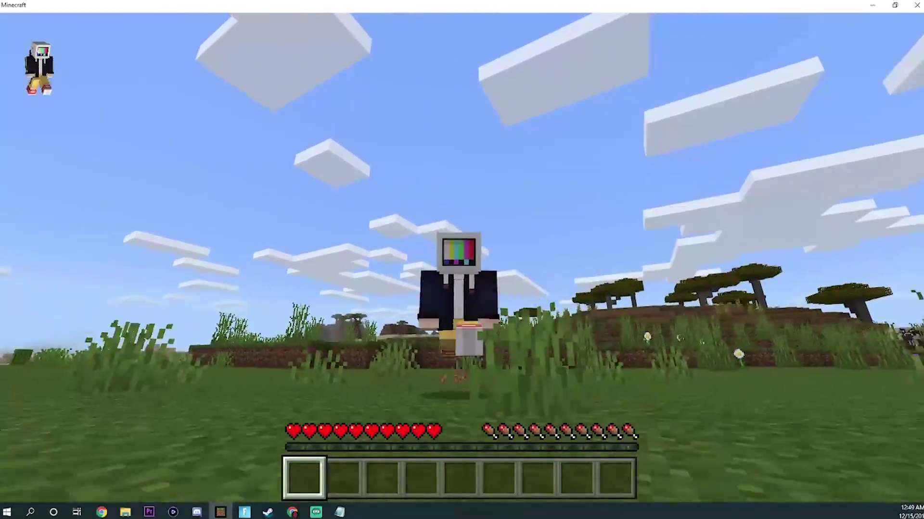
pyautogui.press('w')
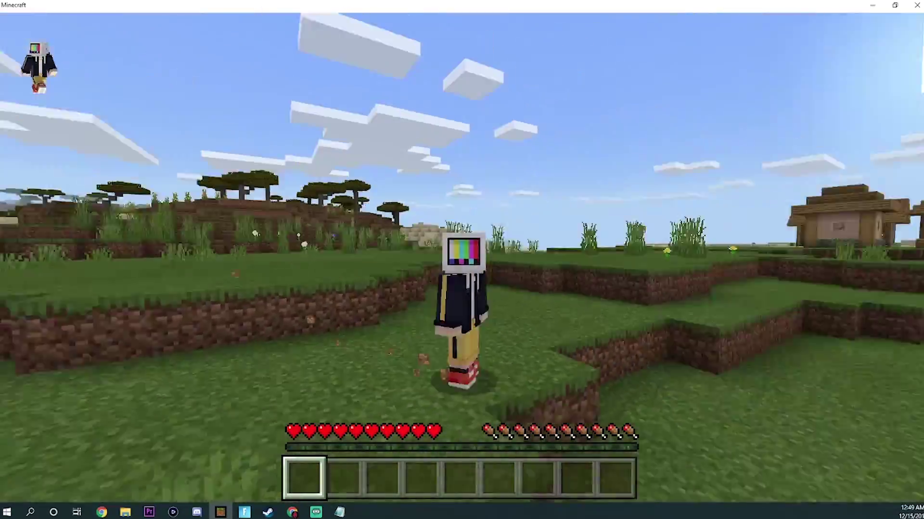
pyautogui.press('space')
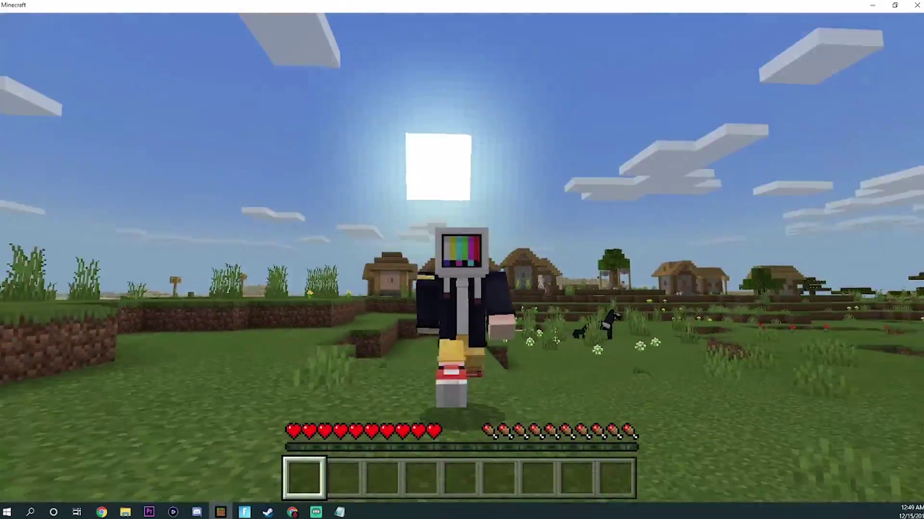
pyautogui.press('space')
pyautogui.press('w')
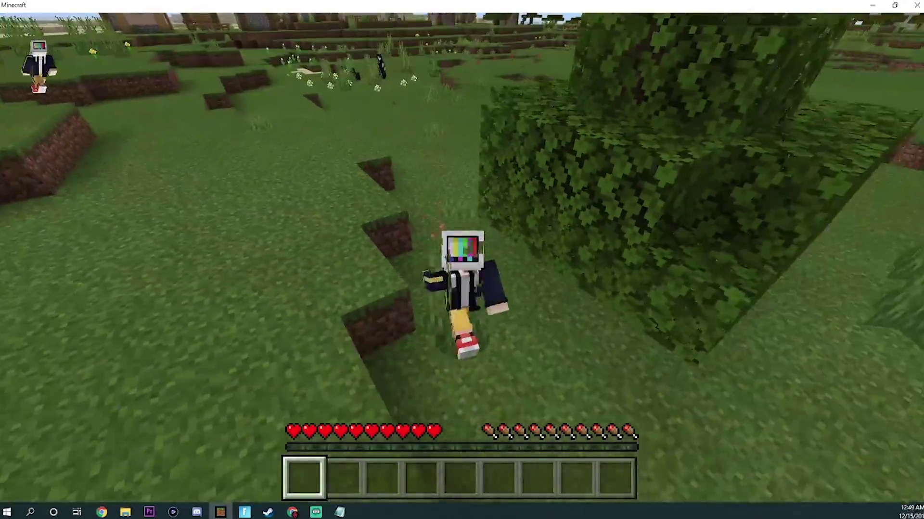
pyautogui.press('space')
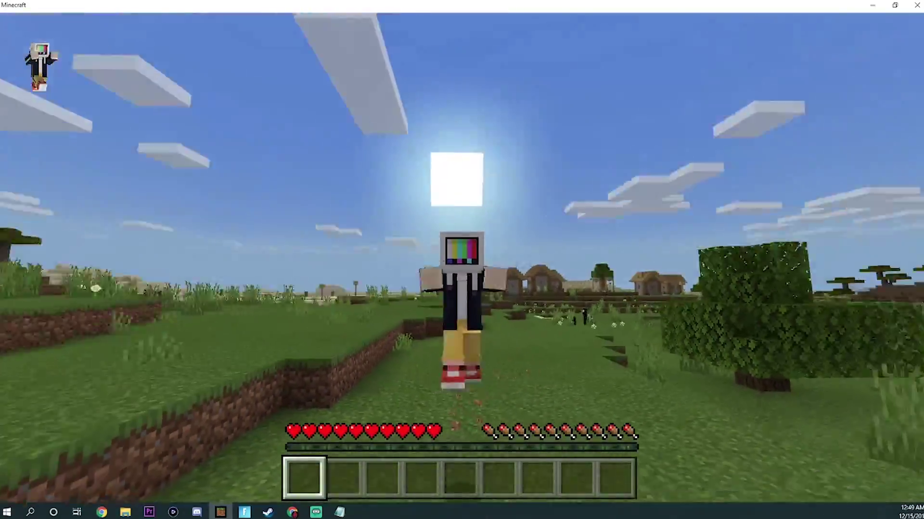
pyautogui.press('w')
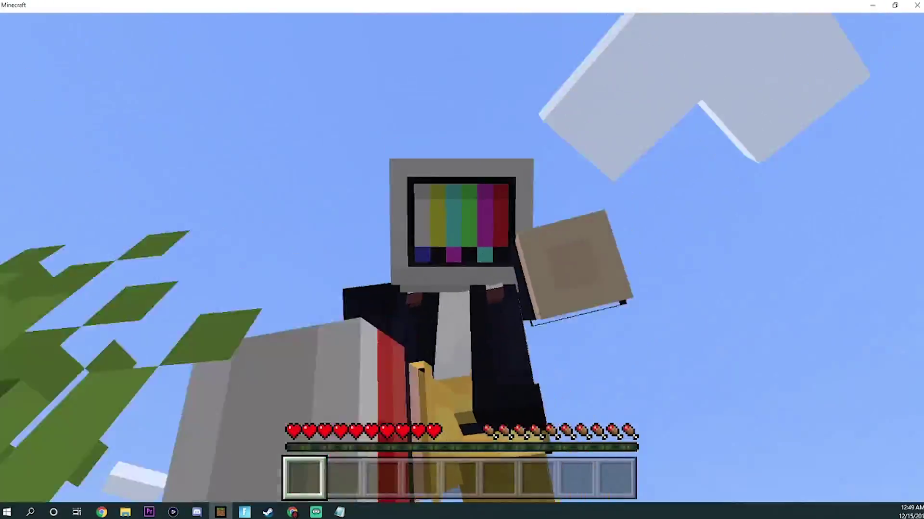
pyautogui.press('w')
pyautogui.press('4')
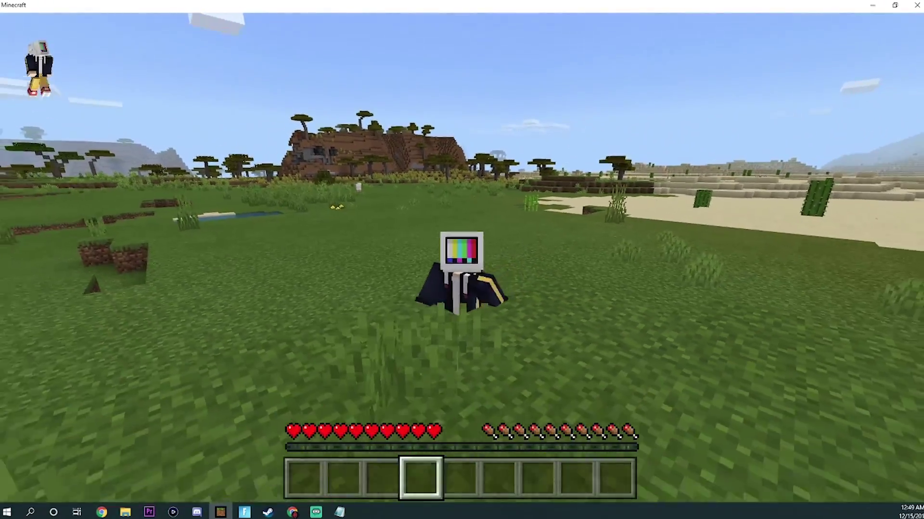
pyautogui.press('w')
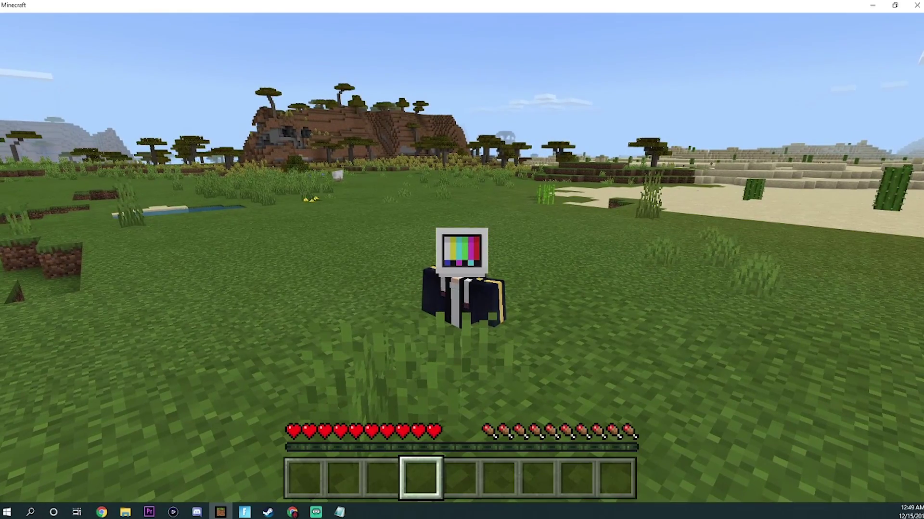
# Return to the first-person view and keep running and jumping across the grassland to test the add-on.
pyautogui.press('F5')
pyautogui.press('shift')
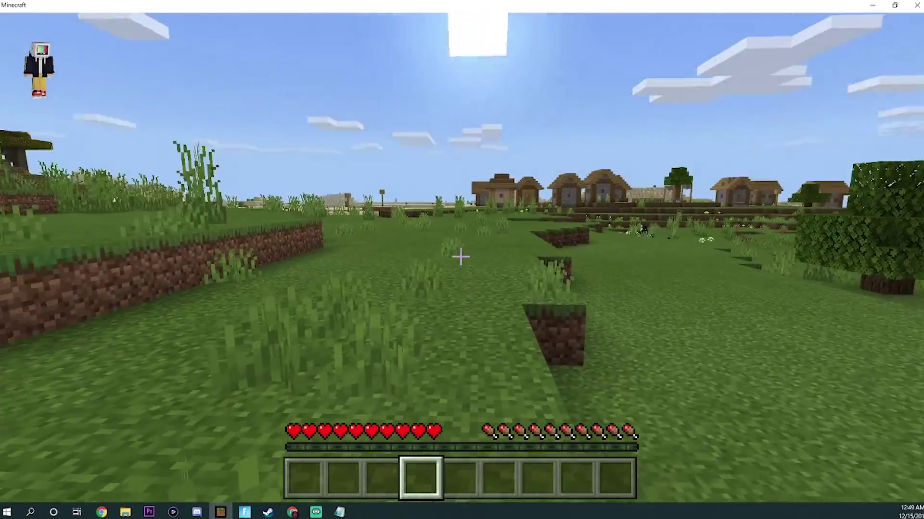
pyautogui.press('w')
pyautogui.press('space')
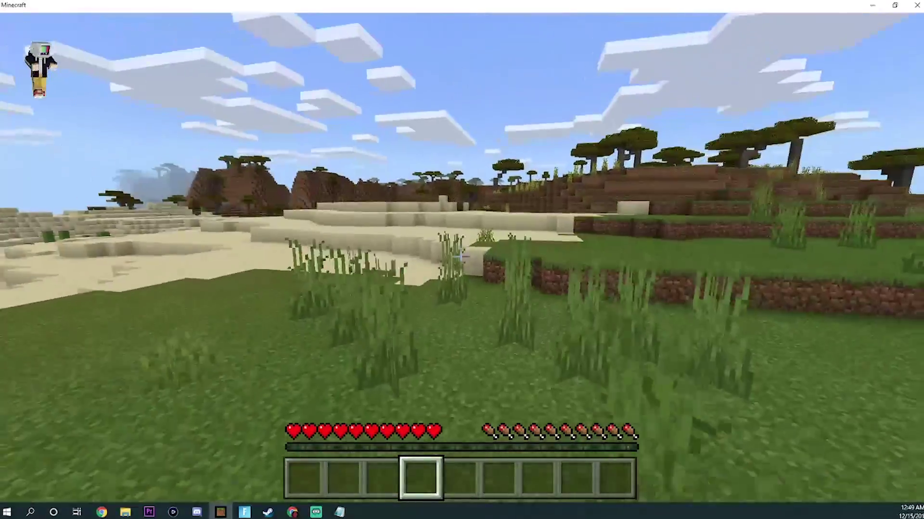
pyautogui.press('w')
pyautogui.press('space')
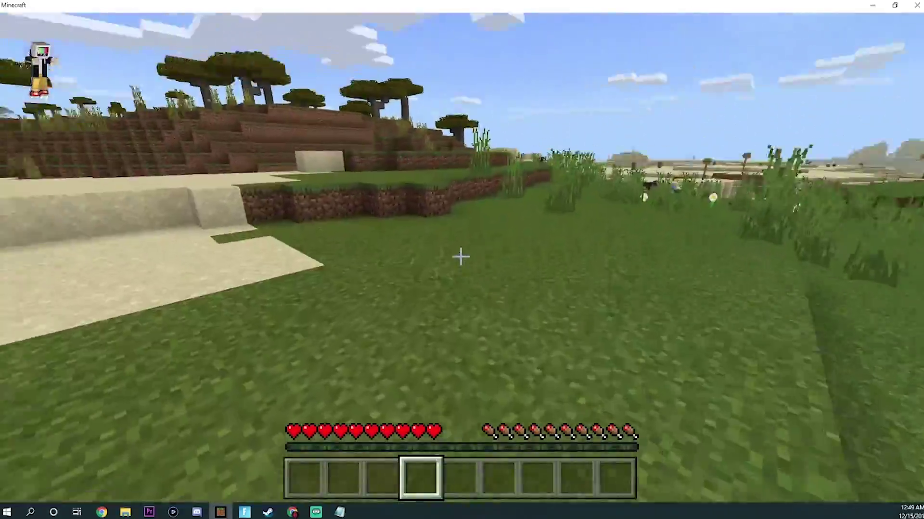
pyautogui.press('space')
pyautogui.press('w')
pyautogui.press('space')
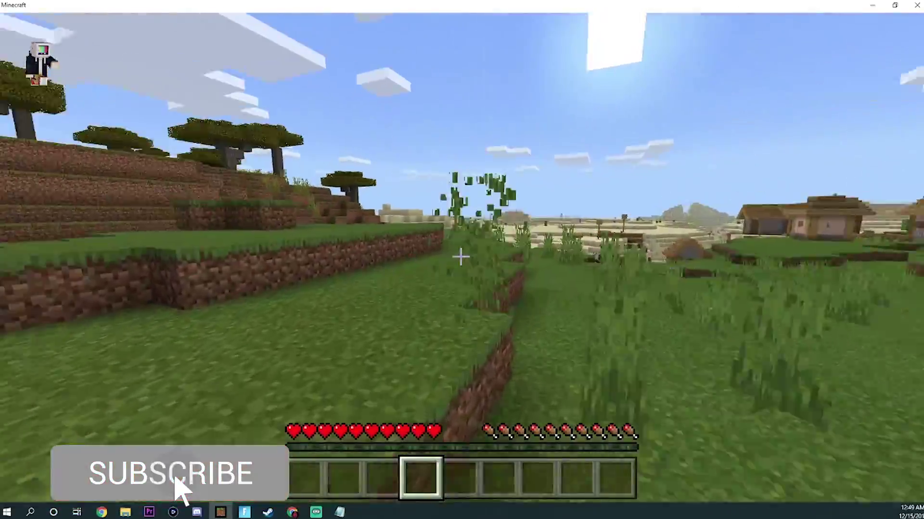
pyautogui.press('w')
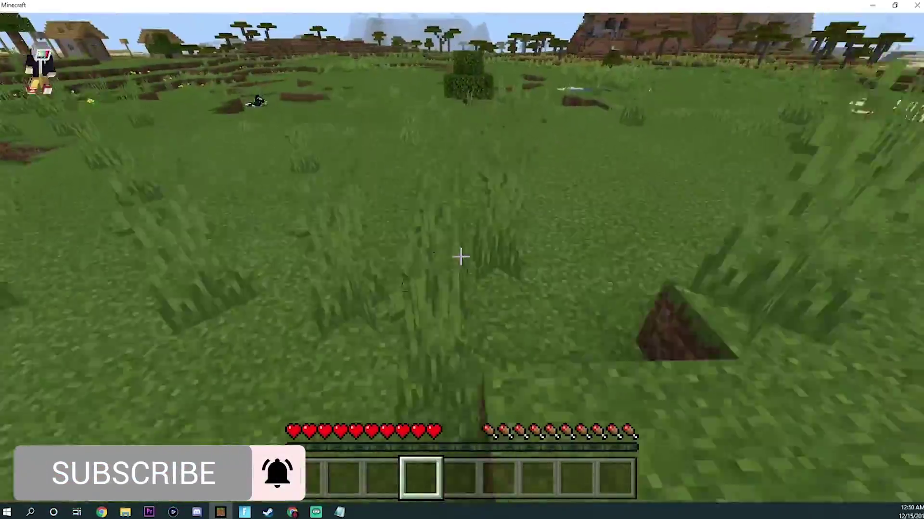
pyautogui.press('space')
pyautogui.press('w')
pyautogui.press('space')
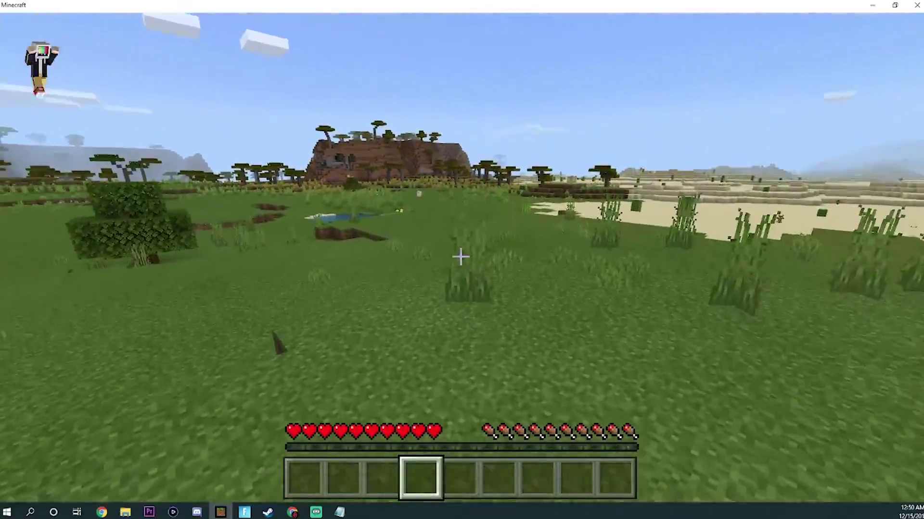
pyautogui.press('w')
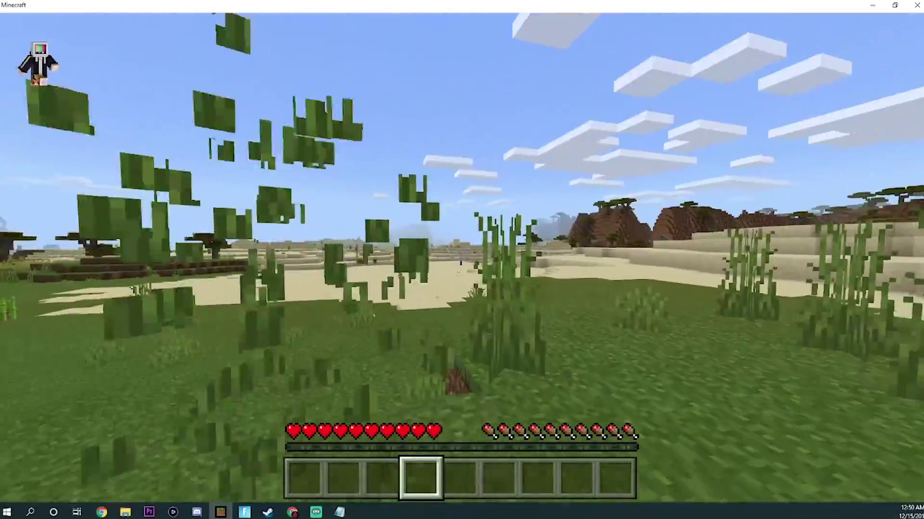
# Run in first-person view from the sand patch along the dirt ledge toward the village, selecting the sixth hotbar slot.
pyautogui.press('w')
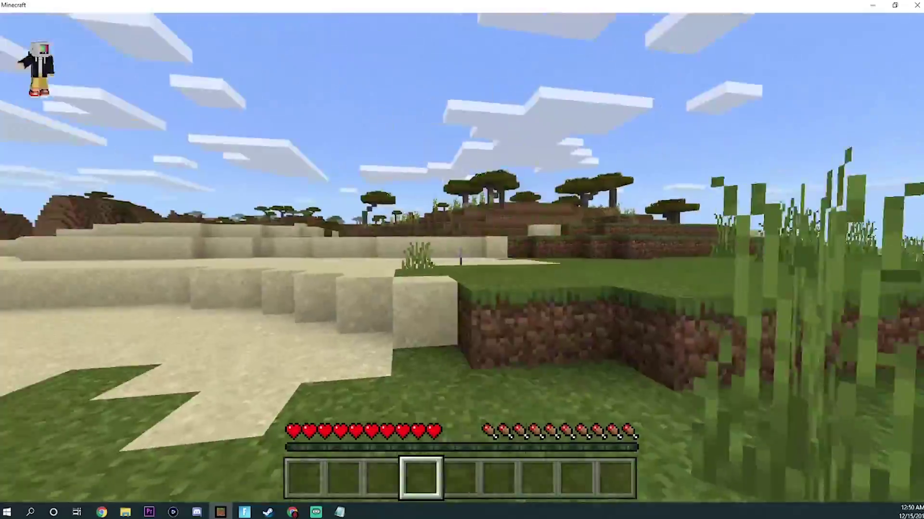
pyautogui.press('w')
pyautogui.scroll(-2, 461, 258)
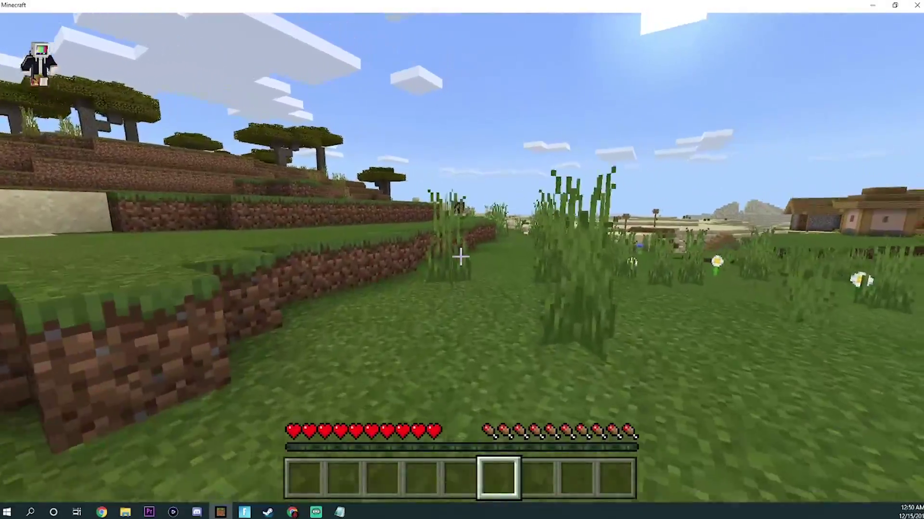
# Switch to the front-facing third-person view and run past the cows and down the sandy slope to the water, watching the character's animation.
pyautogui.press('F5')
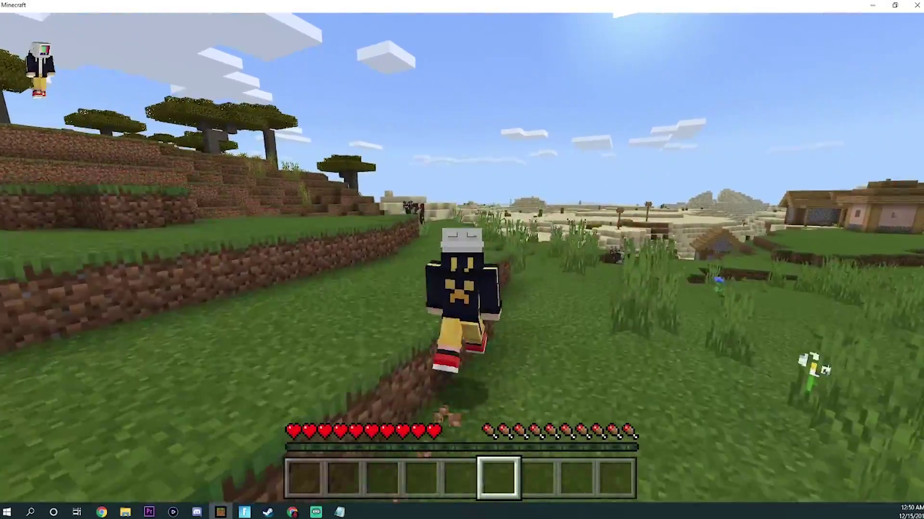
pyautogui.press('F5')
pyautogui.press('w')
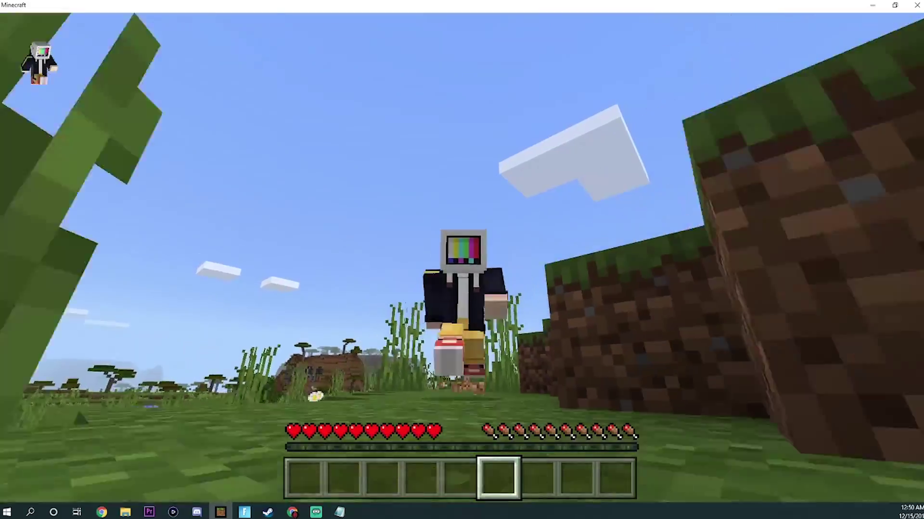
pyautogui.press('w')
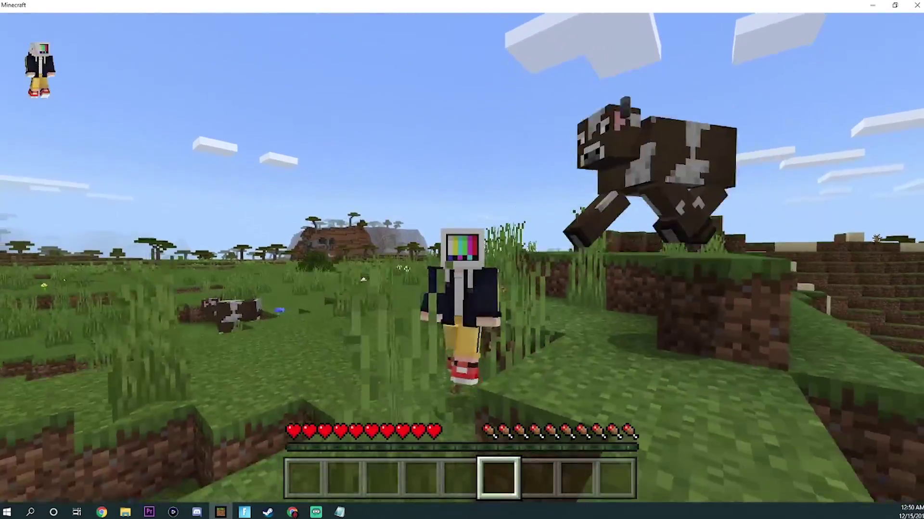
pyautogui.press('w')
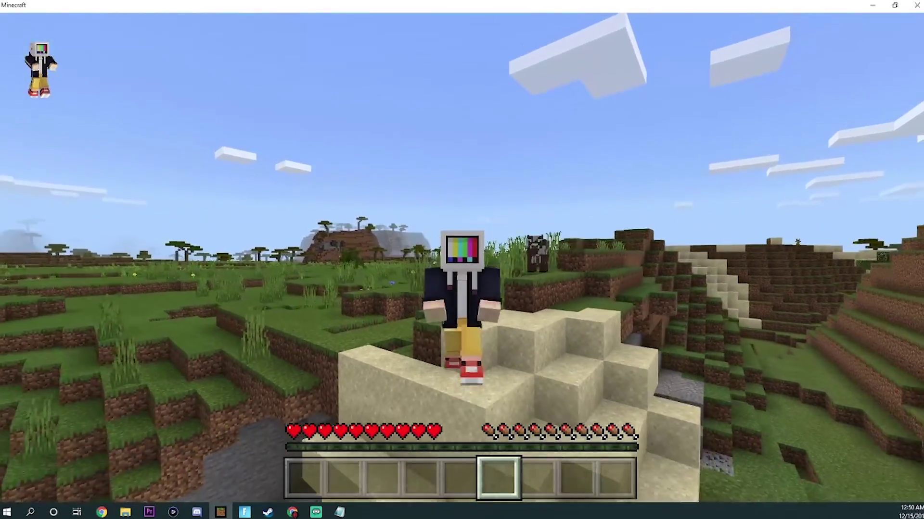
pyautogui.press('w')
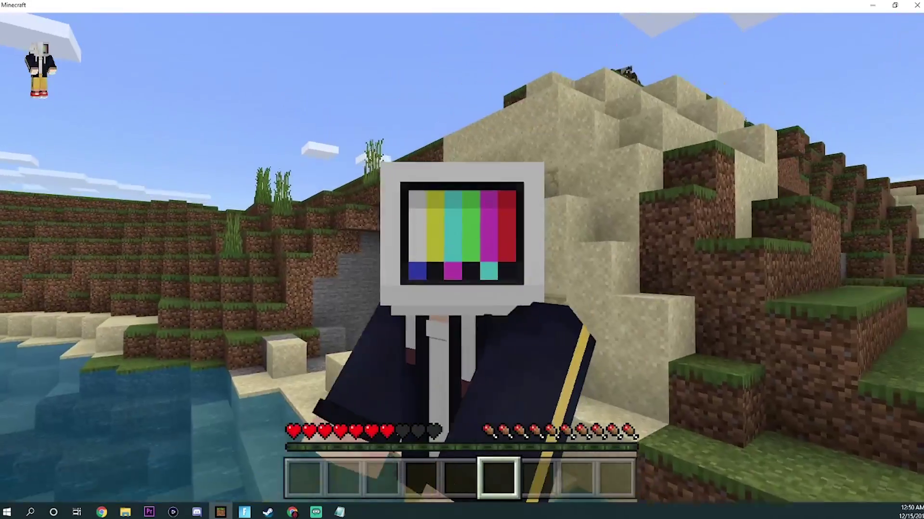
pyautogui.press('w')
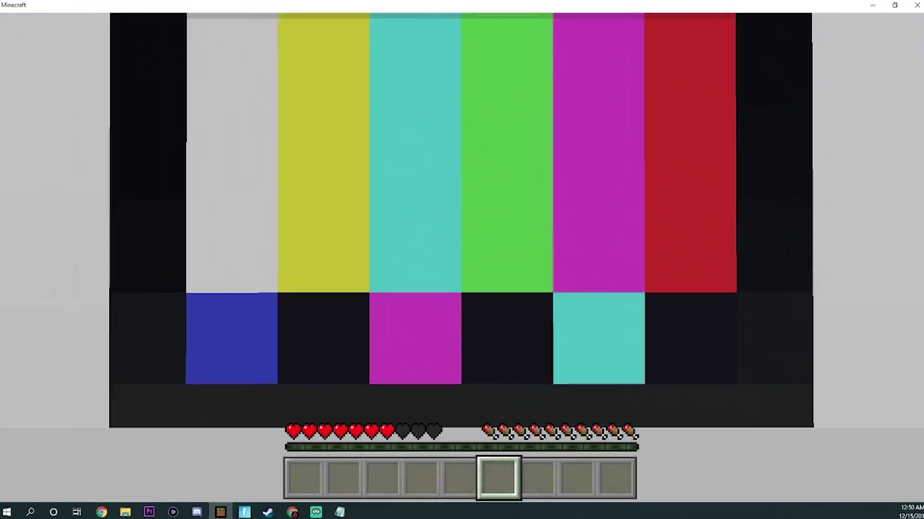
pyautogui.press('w')
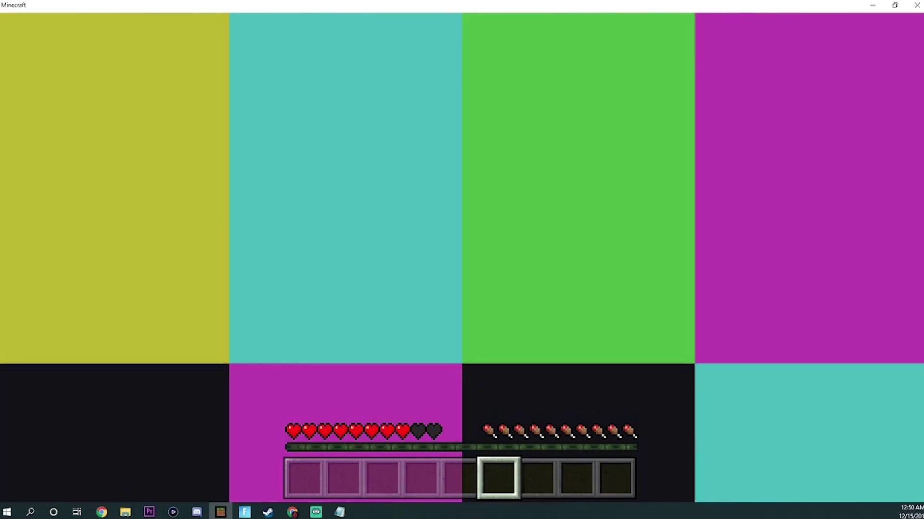